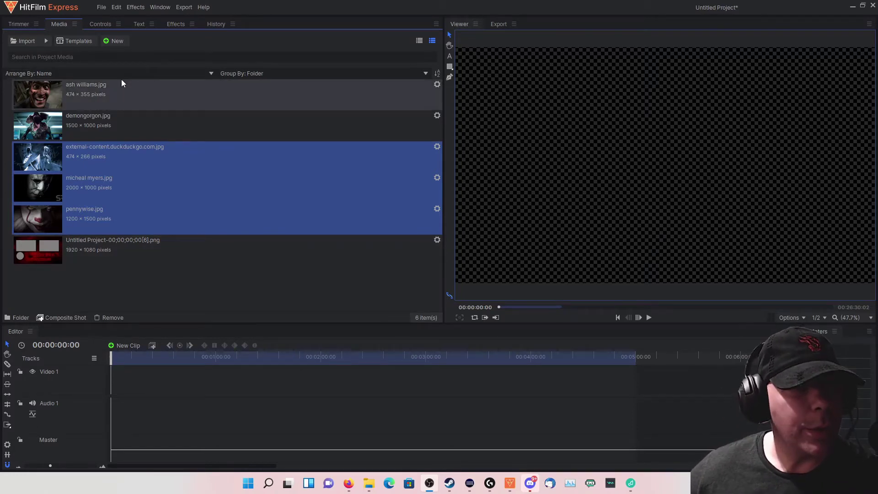
Create a 30-second composite shot at 1080p Full HD @ 30 fps and show the viewer background as a transparency checkerboard
left_click(109, 40)
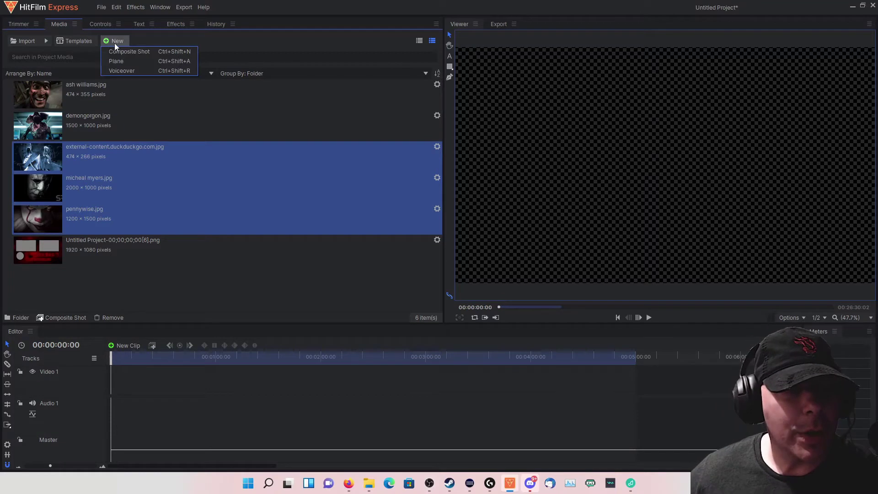
left_click(119, 51)
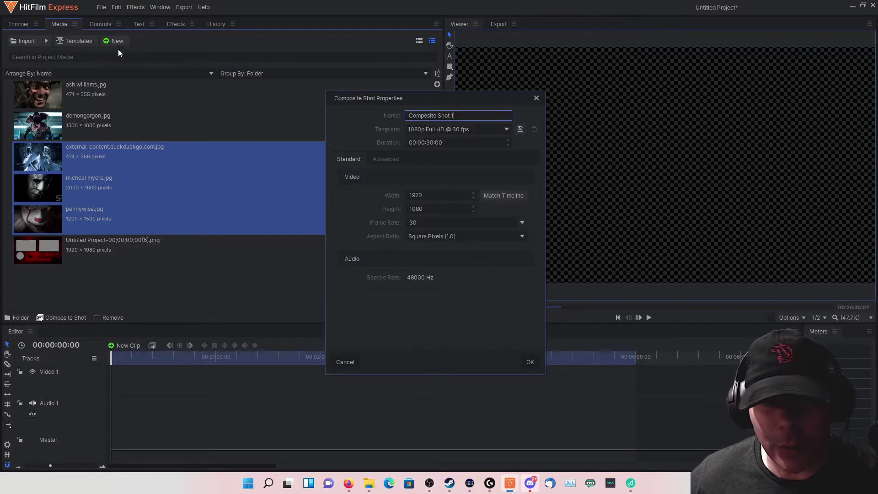
left_click(528, 361)
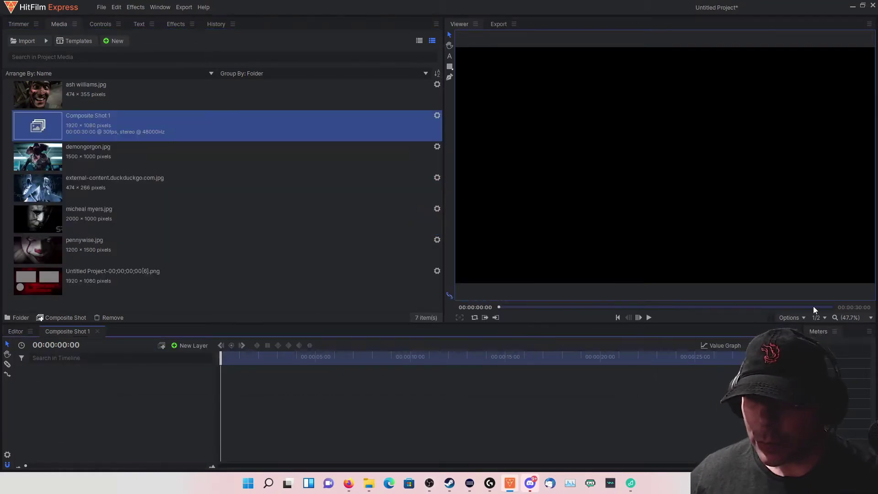
left_click(790, 318)
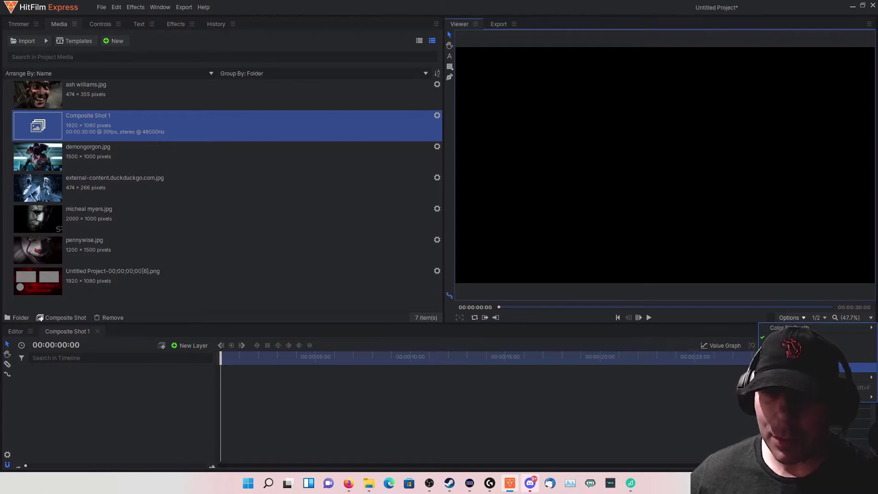
left_click(805, 367)
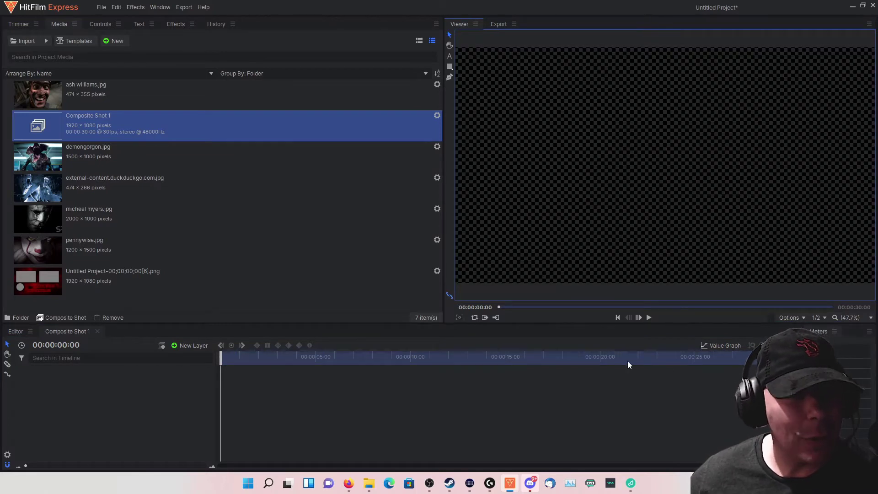
Add a dark red 1920 × 1080 plane layer to the composite shot
left_click(185, 346)
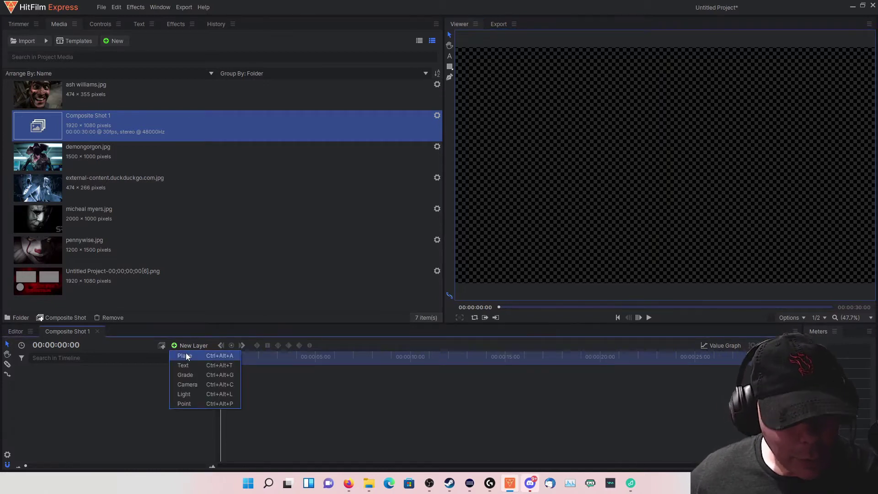
left_click(183, 358)
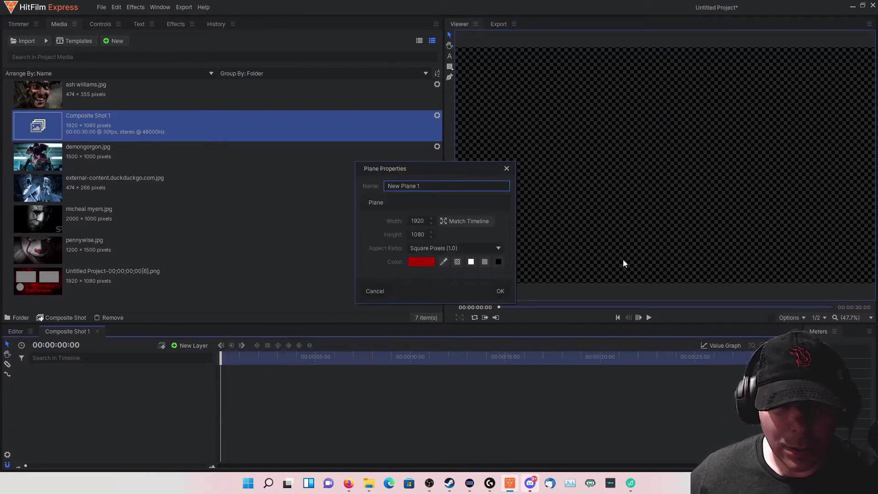
left_click(500, 291)
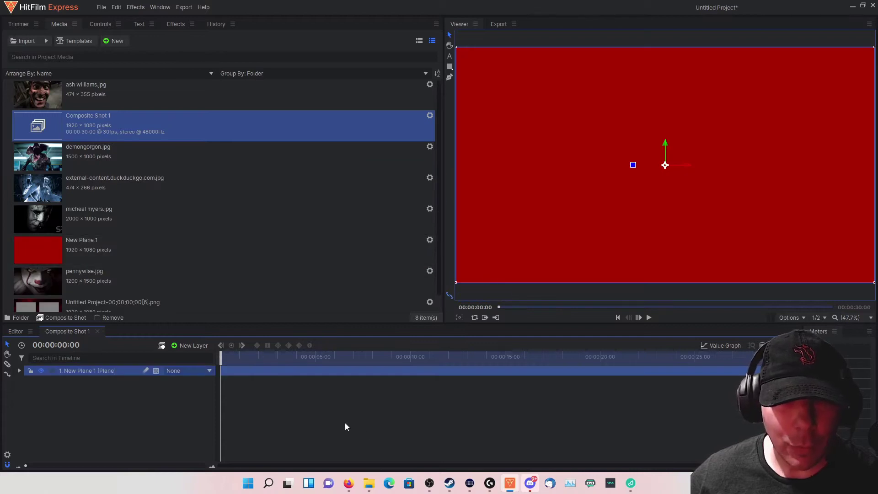
Place the end-screen template image above the plane layer and set its opacity to 50%
scroll(183, 275, "down", 1)
left_click_drag(114, 293, 105, 370)
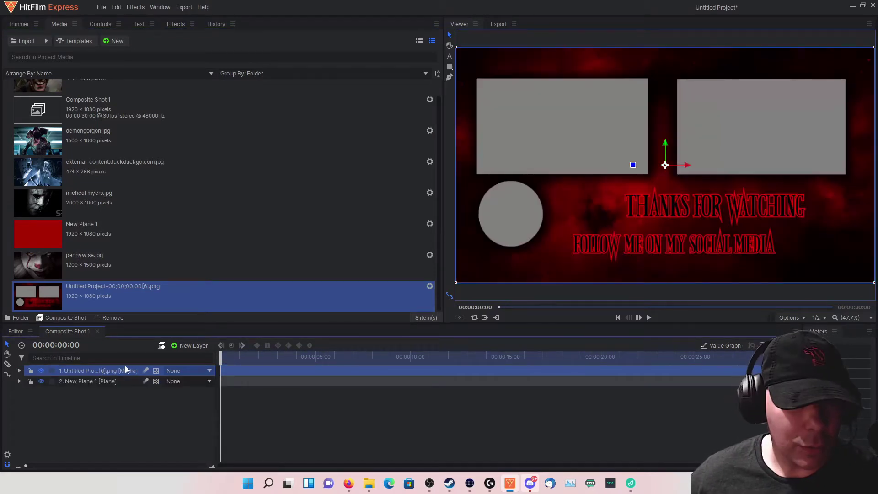
left_click(102, 23)
left_click_drag(394, 176, 310, 183)
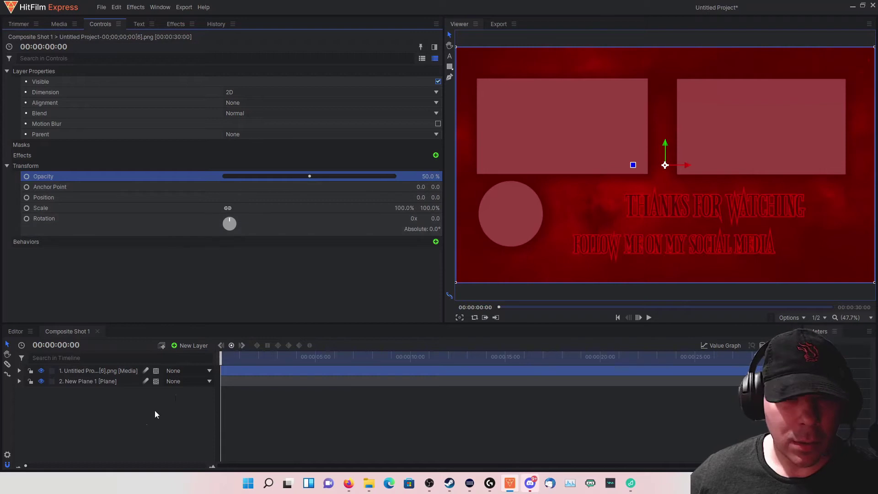
Move the plane layer above the template image and reduce the plane's opacity to 42%
left_click_drag(89, 383, 88, 368)
left_click_drag(394, 177, 316, 181)
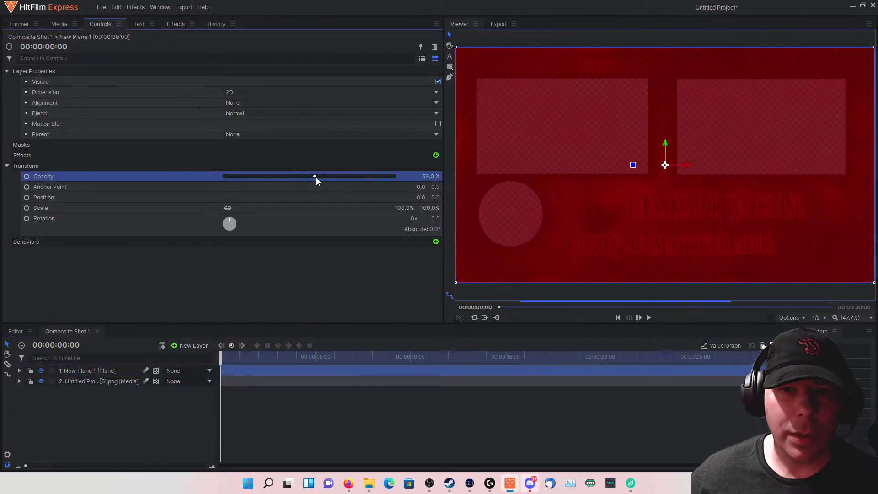
Draw a rectangle mask on the plane over each of the template's two grey video boxes
left_click(450, 67)
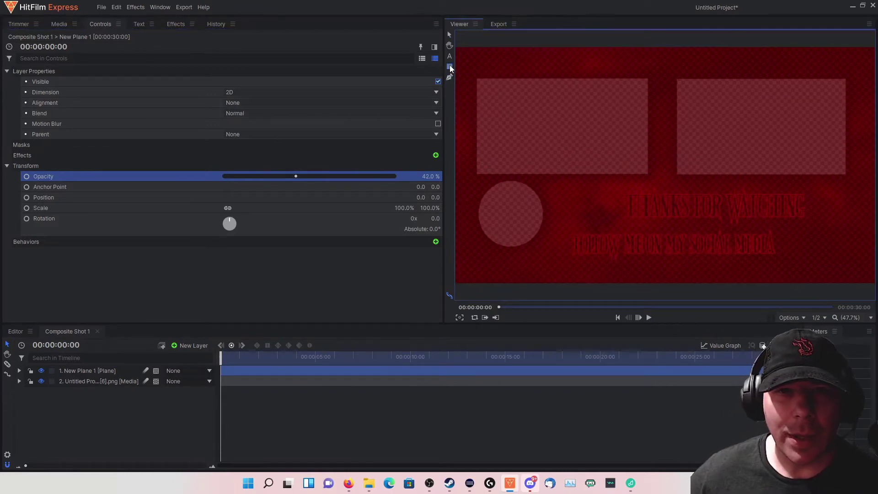
left_click_drag(476, 82, 648, 175)
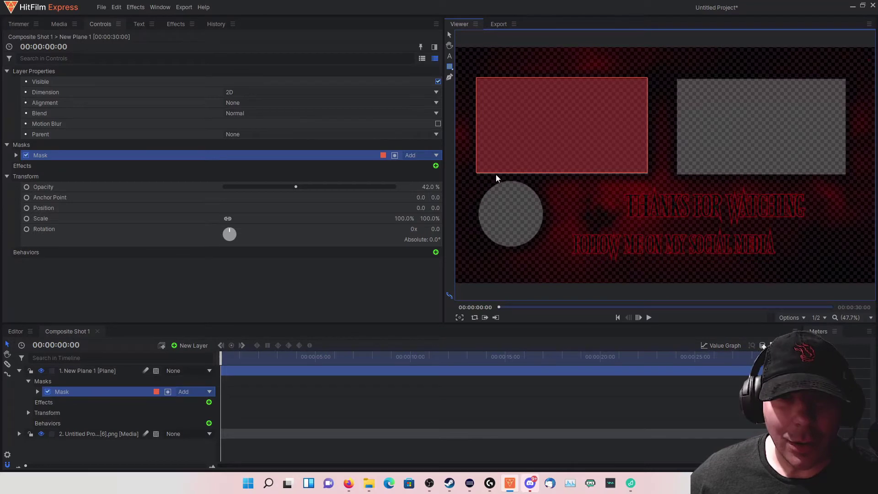
left_click(102, 370)
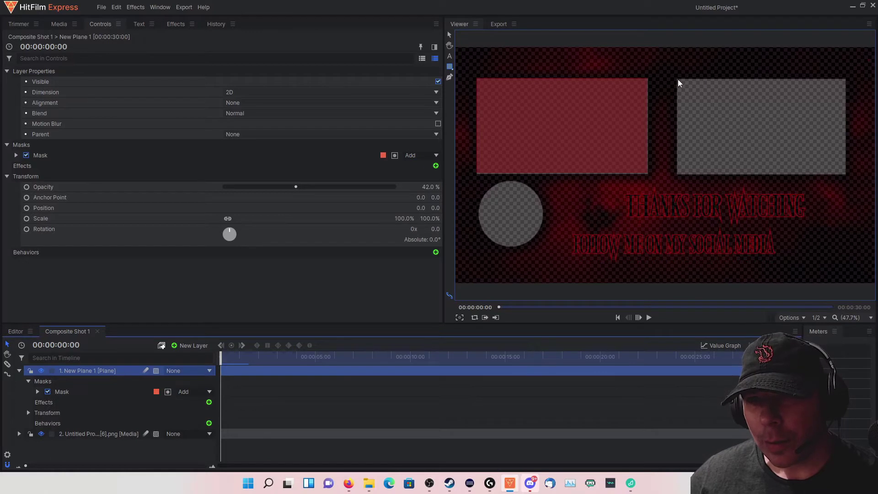
left_click_drag(678, 79, 845, 175)
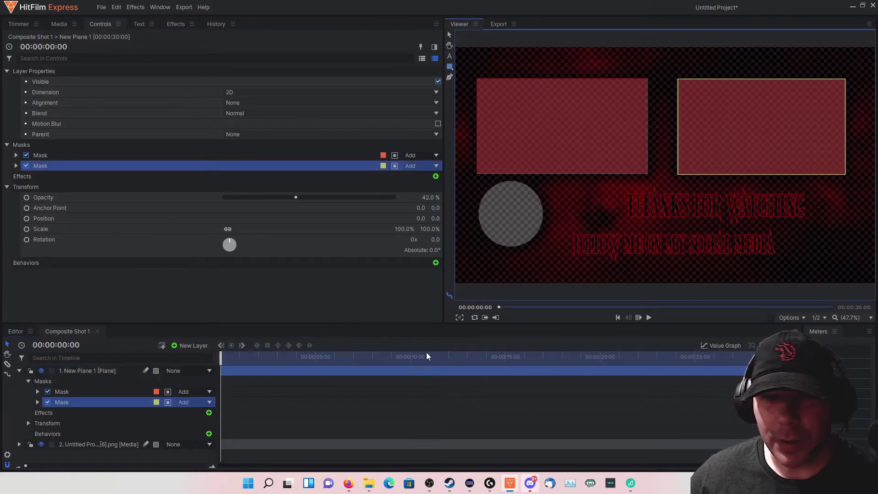
Draw an ellipse mask on the plane over the template's grey circle and enlarge it to nearly fill the circle
left_click(70, 372)
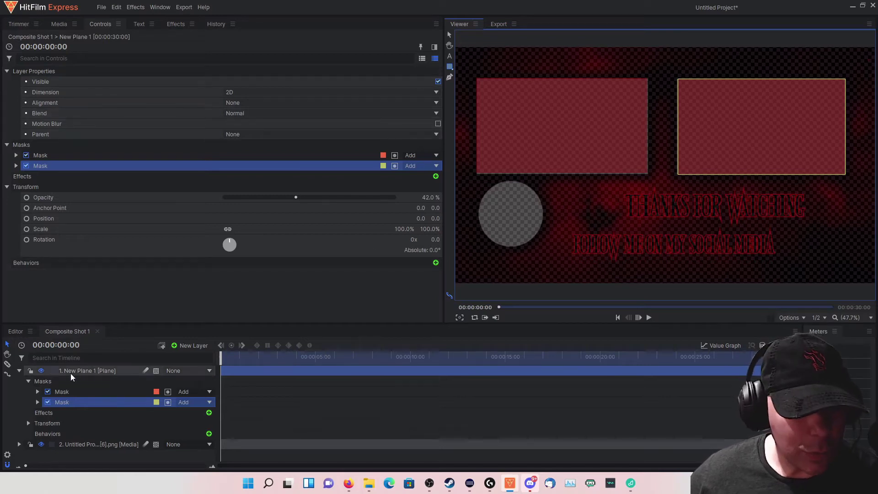
left_click(451, 70)
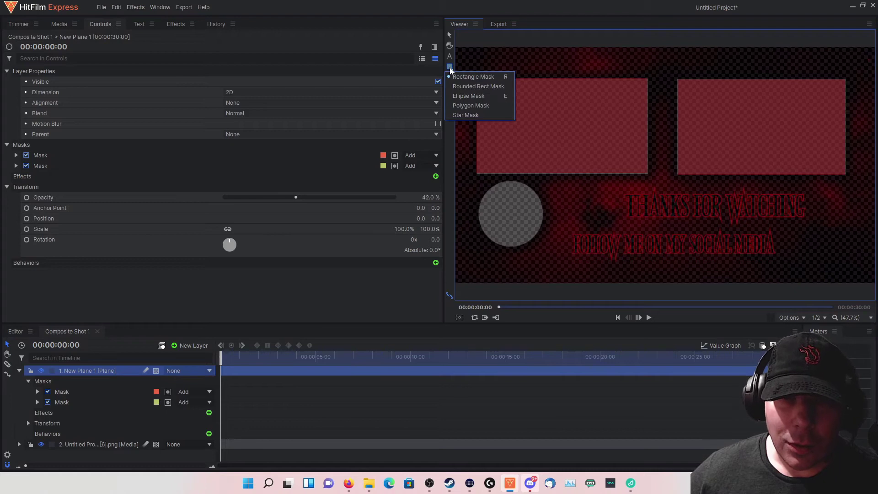
left_click(459, 96)
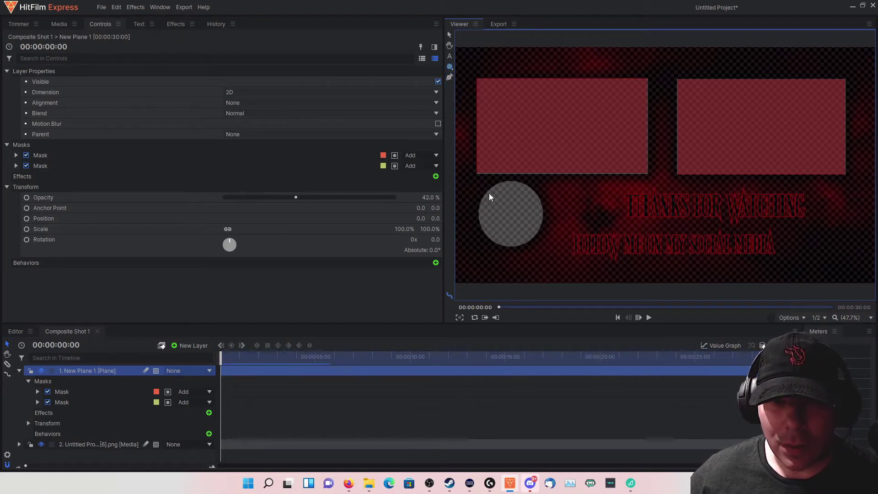
mouse_move(489, 188)
left_mouse_down()
mouse_move(543, 243)
mouse_move(522, 218)
left_mouse_up()
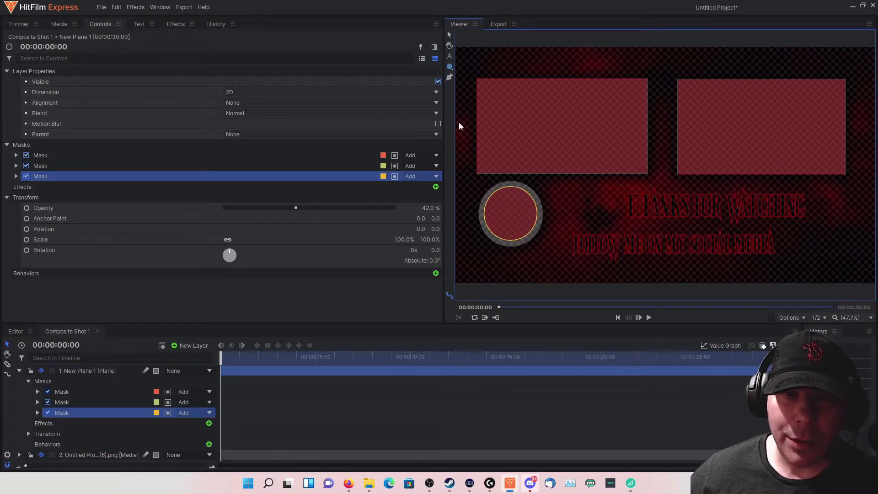
left_click(449, 34)
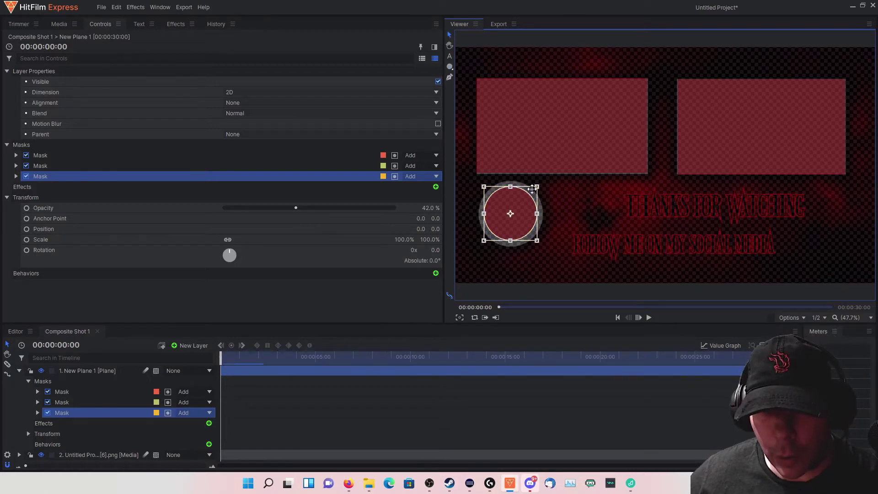
left_click_drag(536, 186, 528, 206)
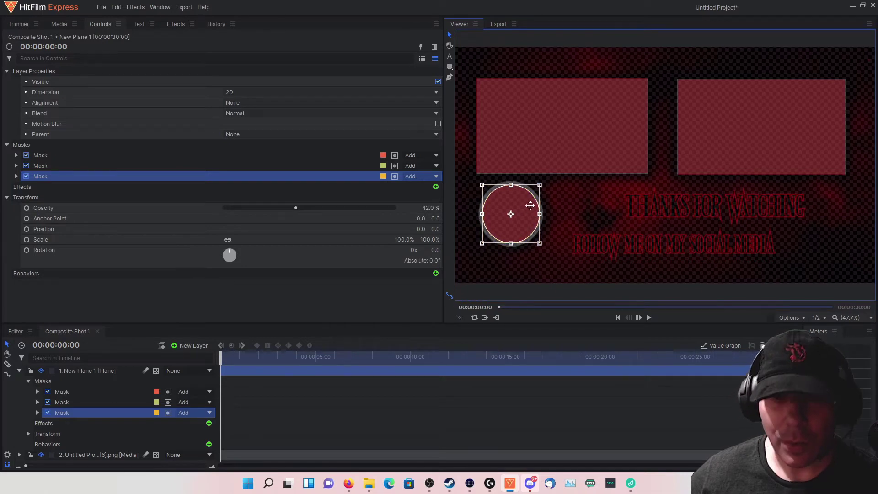
Collapse the plane layer's properties and hide the template image layer
left_click(79, 370)
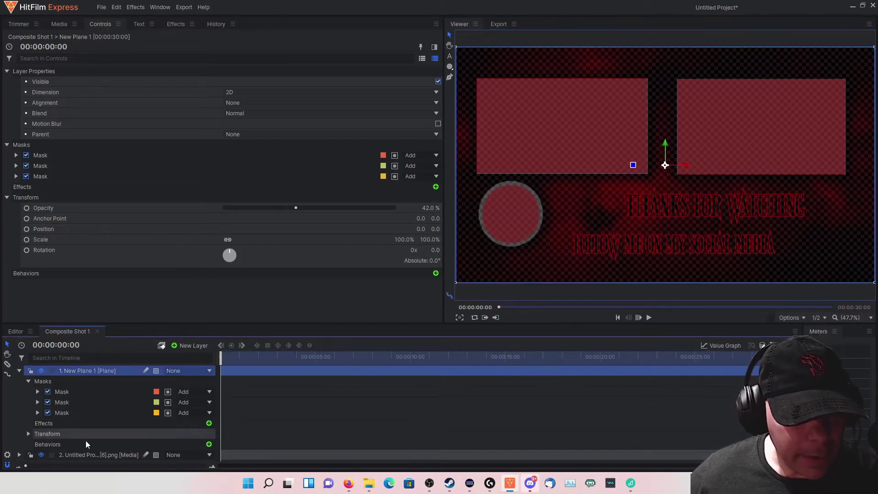
left_click(19, 371)
left_click(84, 382)
left_click(40, 382)
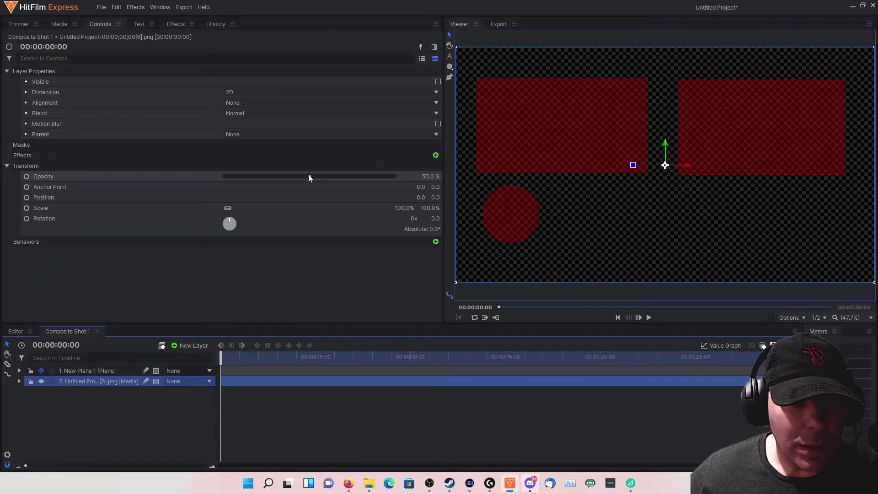
Raise the template image's opacity to 99% and the plane's opacity to 100%
left_click_drag(310, 177, 346, 178)
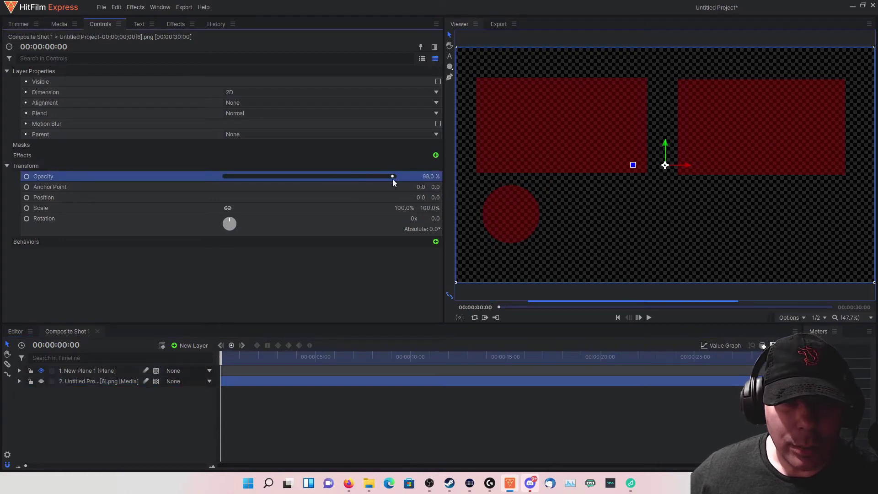
left_click(93, 371)
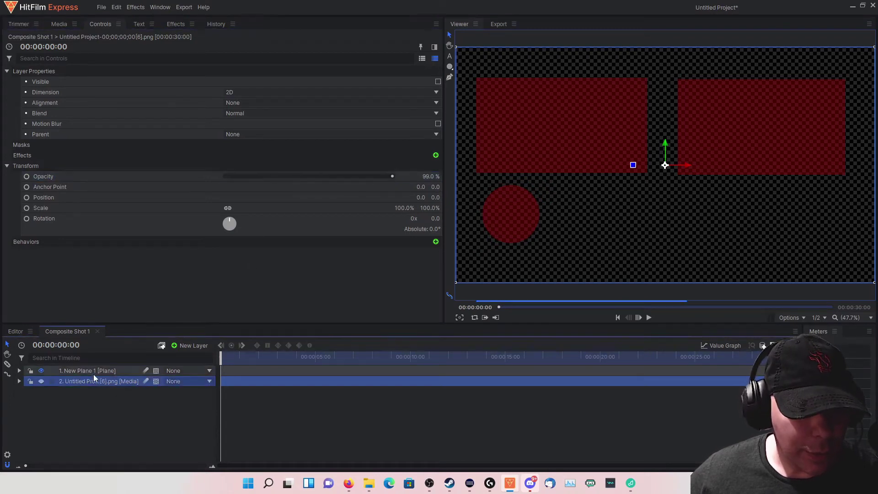
left_click_drag(281, 207, 399, 211)
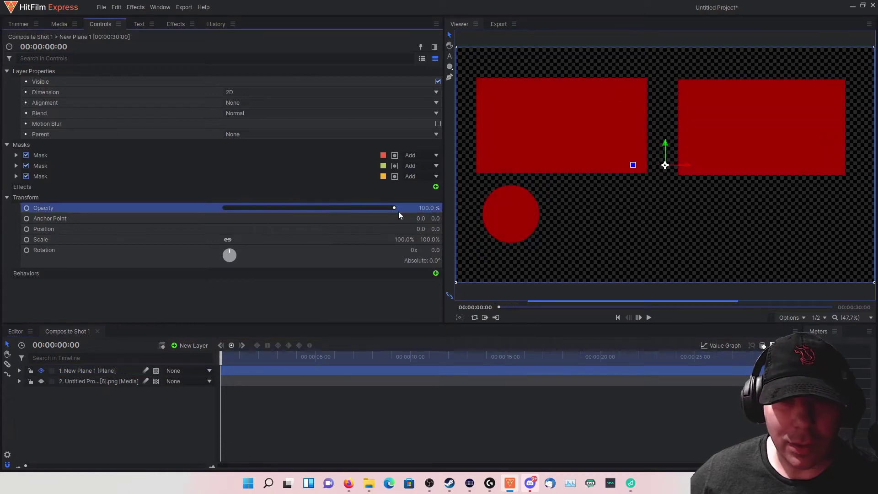
Import the "Dark brick wall" image from the Textures folder in The Lab into the project media
left_click(57, 25)
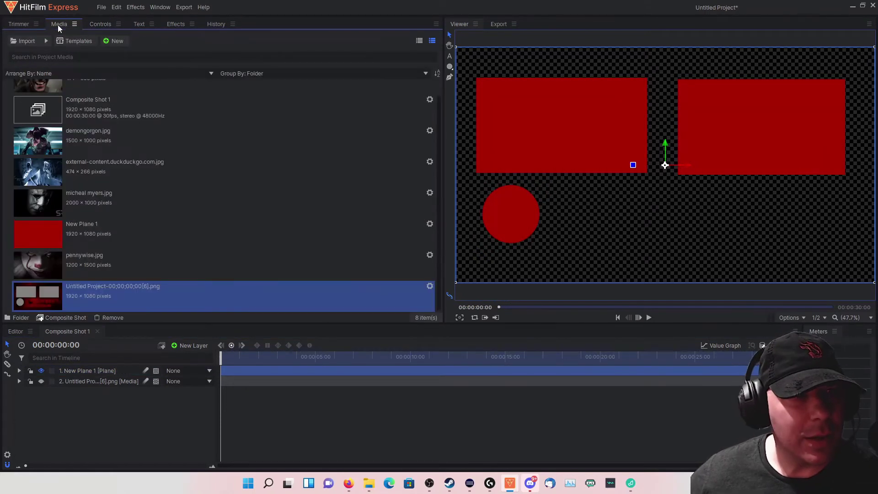
left_click(23, 40)
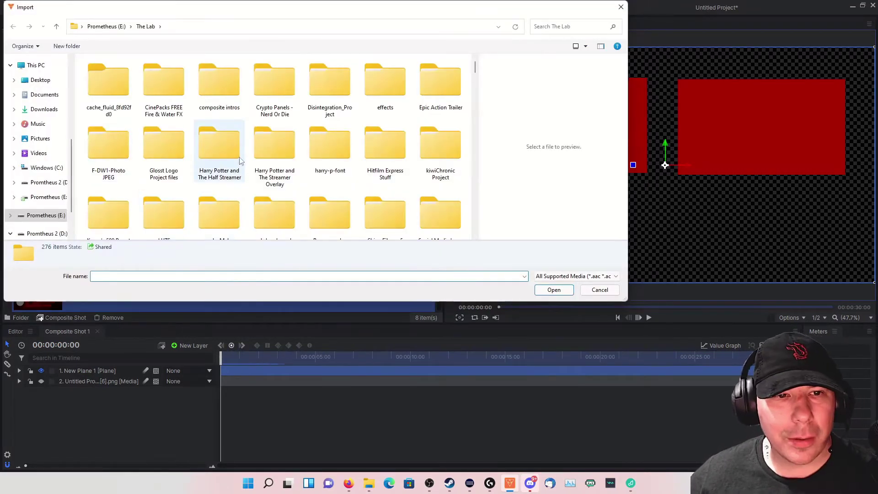
scroll(215, 192, "down", 3)
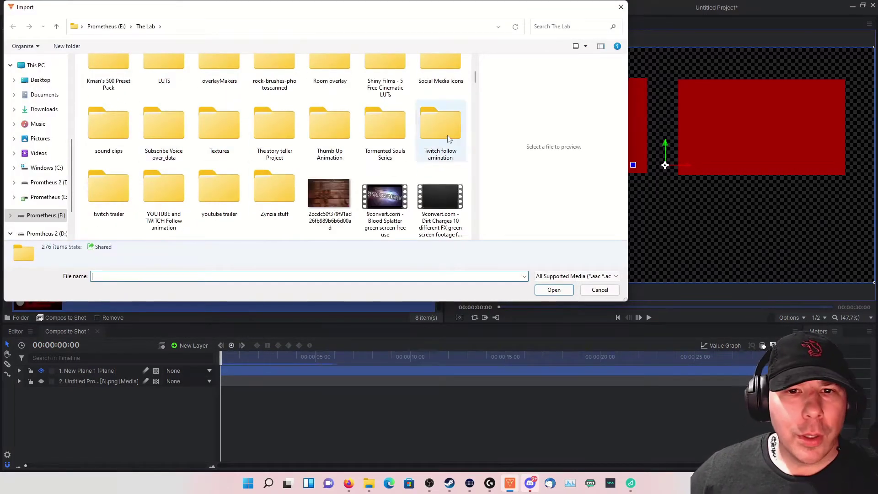
scroll(441, 137, "up", 2)
scroll(385, 181, "down", 3)
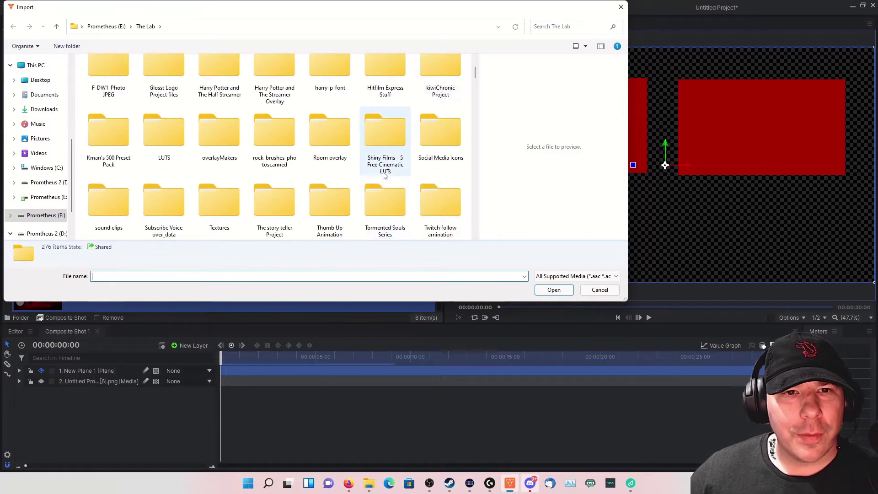
scroll(400, 152, "down", 2)
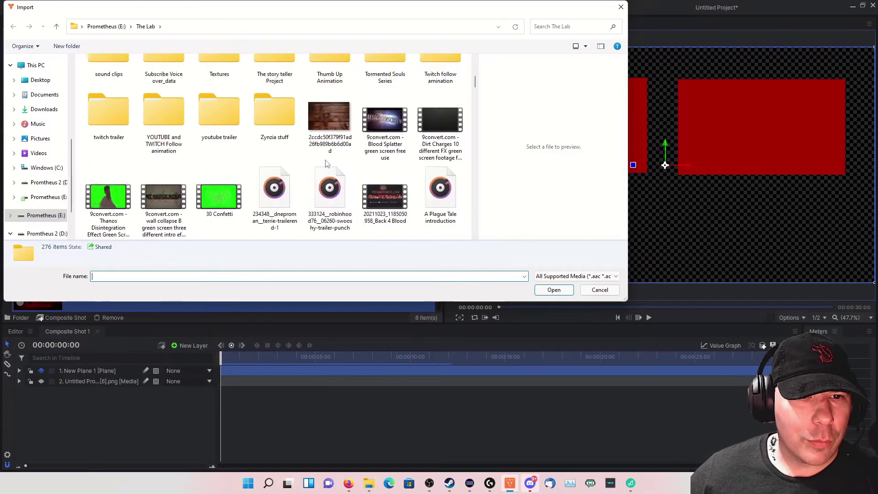
scroll(306, 138, "up", 6)
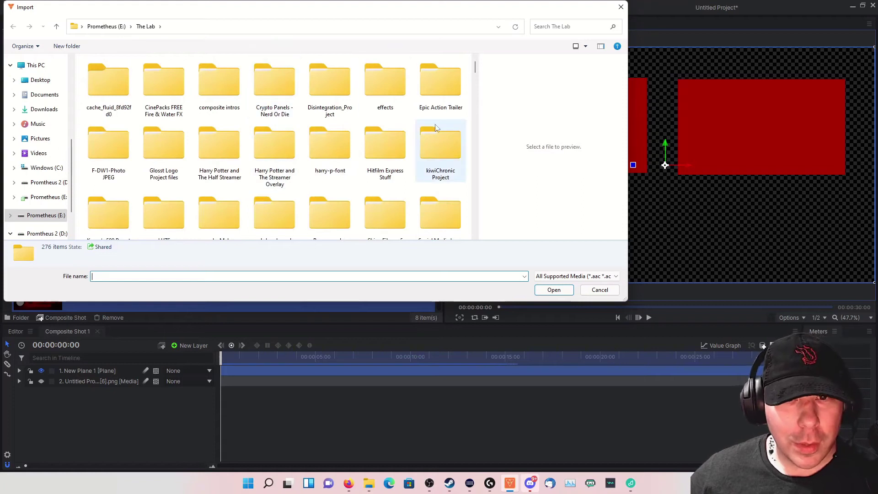
scroll(402, 179, "down", 1)
scroll(188, 189, "down", 3)
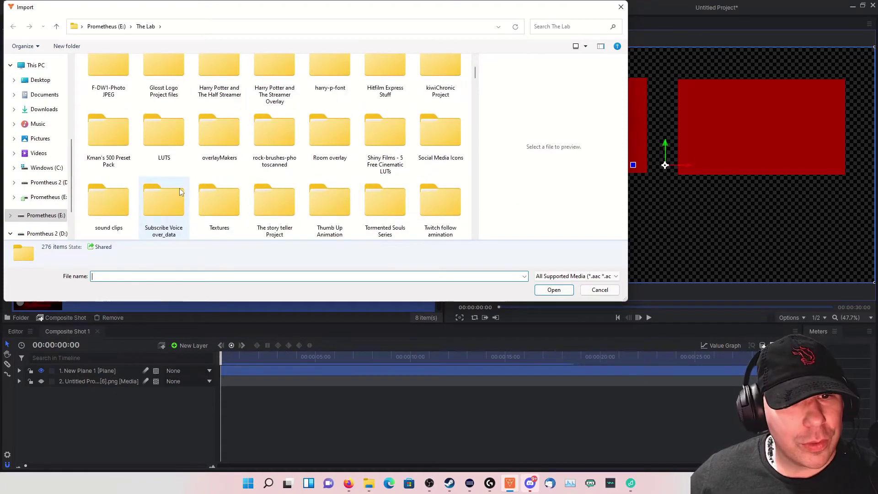
double_click(227, 194)
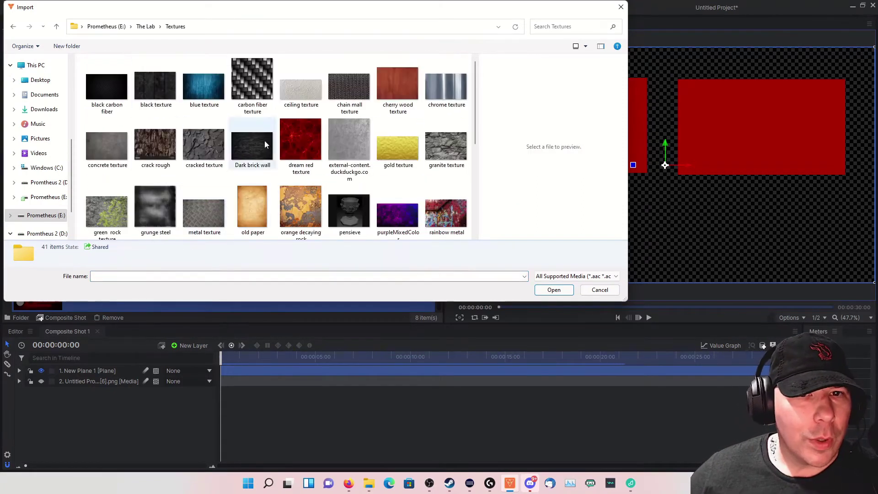
double_click(245, 159)
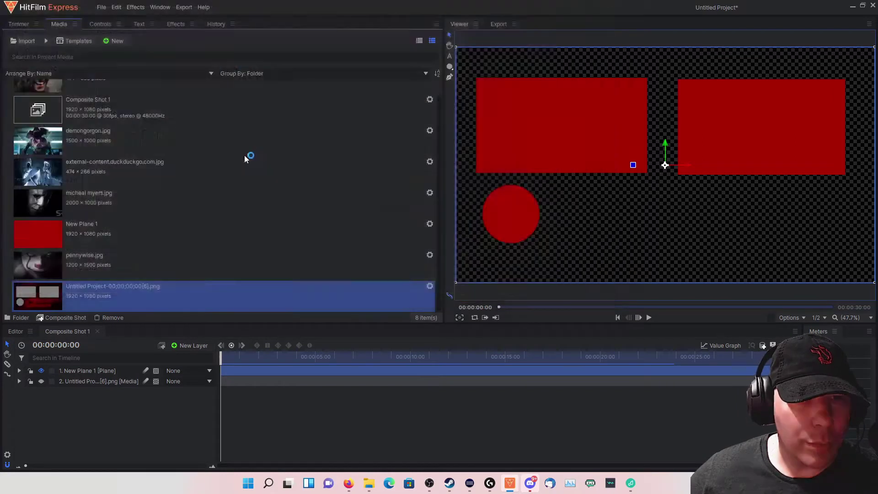
Place the Dark brick wall image in the composite shot as the bottom layer, beneath the plane and template image
left_click_drag(114, 400, 112, 402)
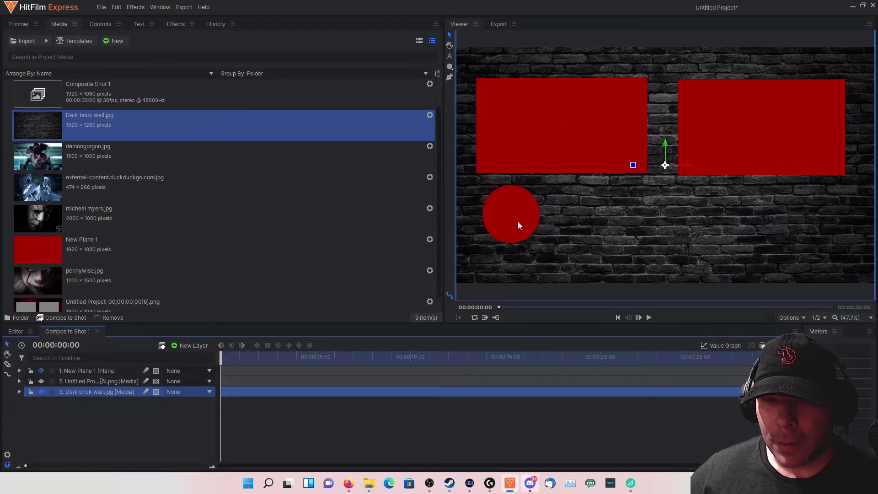
Shift the plane's circle mask slightly up and to the left, close beneath the left rectangle, and collapse the plane layer
left_click(115, 370)
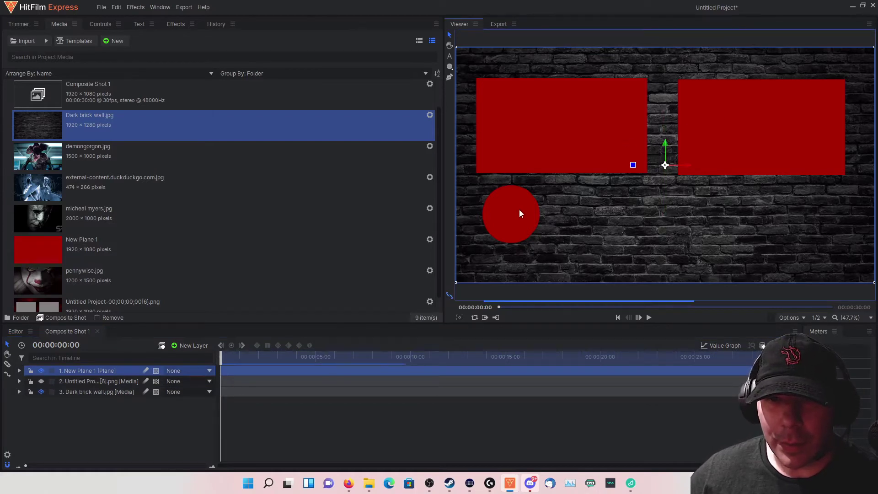
left_click(19, 371)
left_click(65, 408)
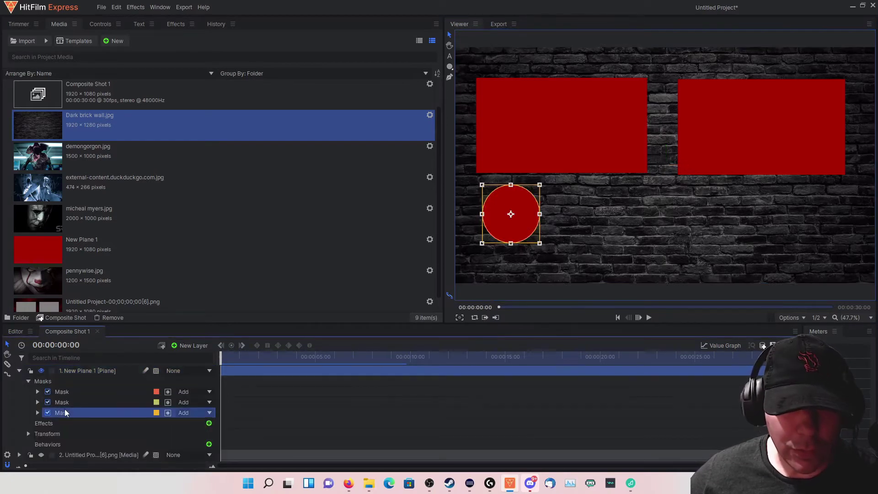
left_click(449, 35)
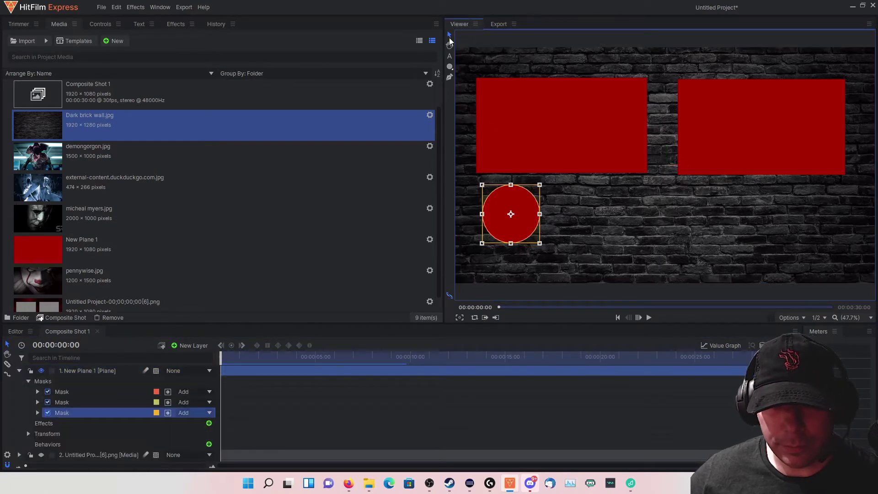
left_click_drag(507, 217, 505, 209)
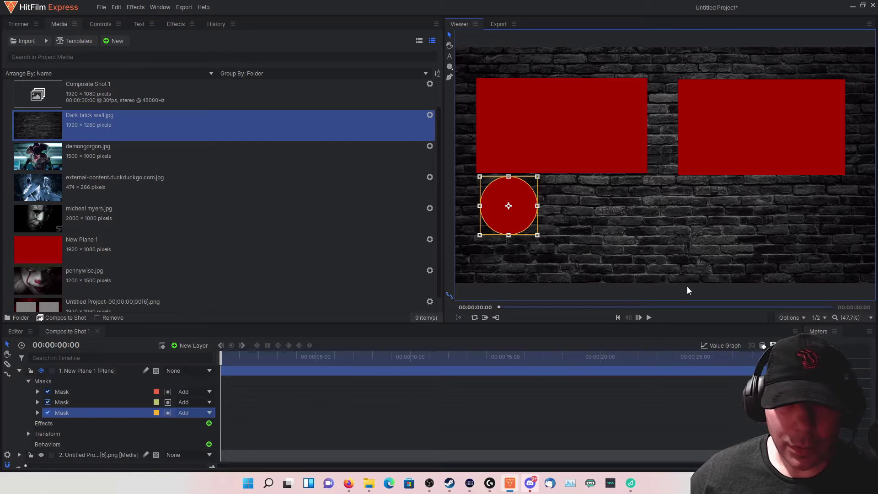
left_click(87, 373)
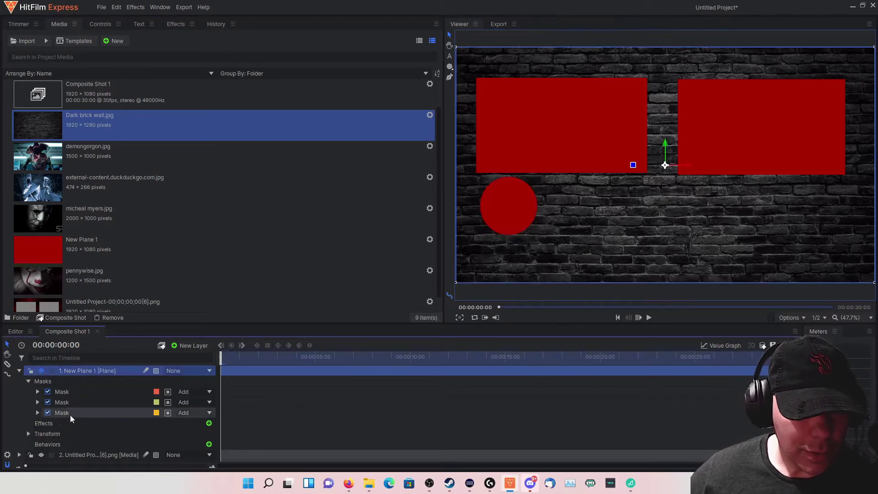
left_click(19, 371)
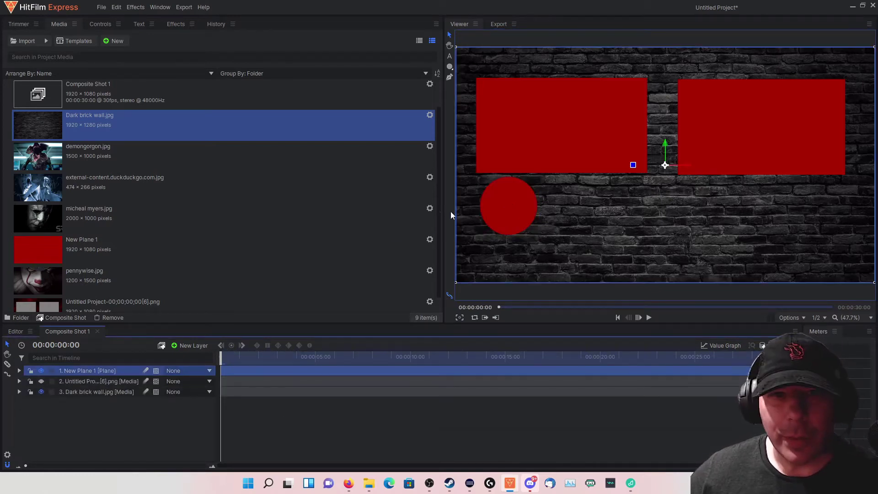
Add a text layer to the composite shot and set its font to Impact at size 108
left_click(193, 346)
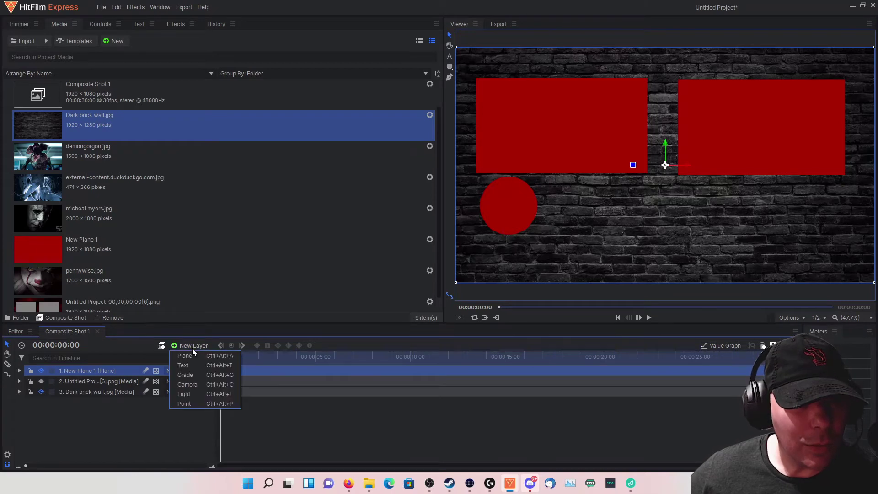
left_click(185, 366)
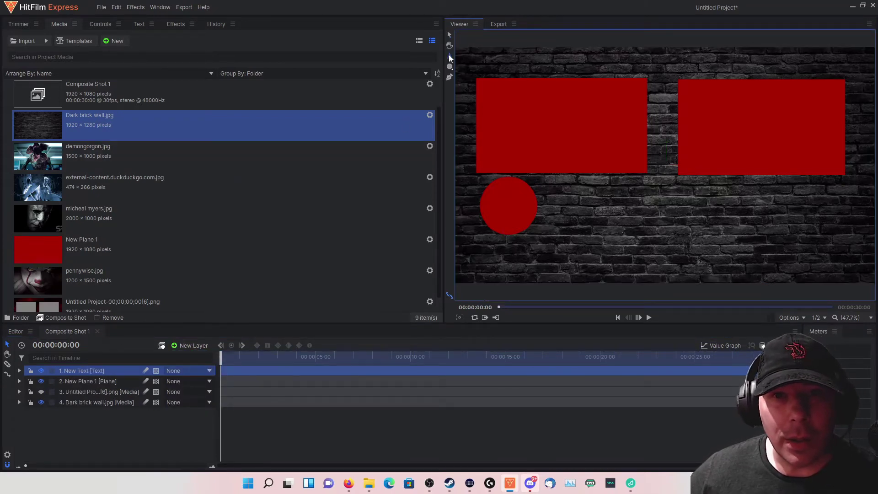
left_click(140, 24)
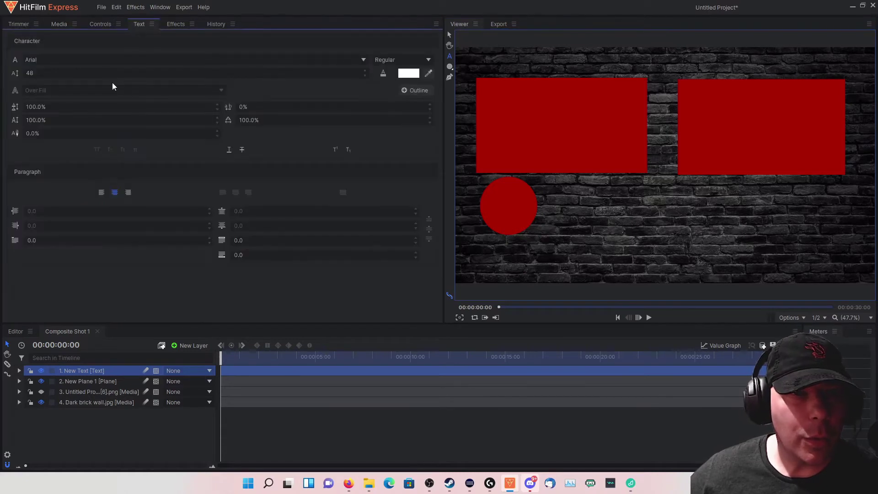
left_click(57, 75)
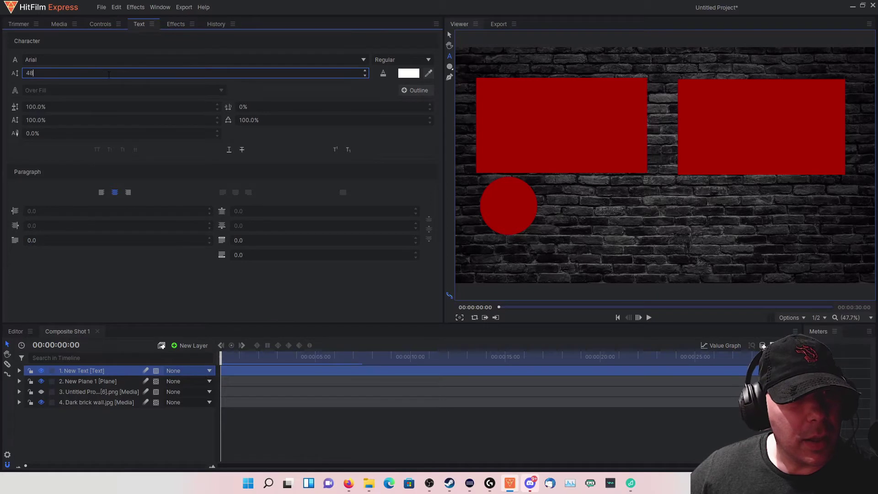
left_click(95, 60)
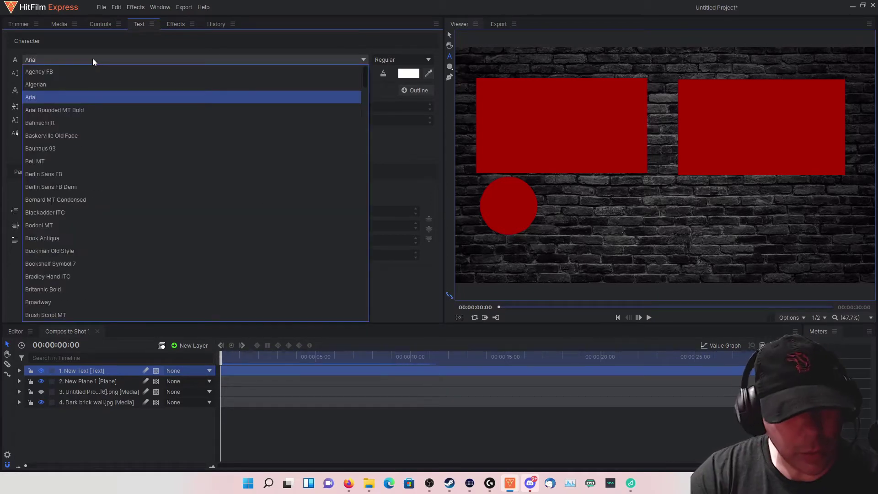
key("i")
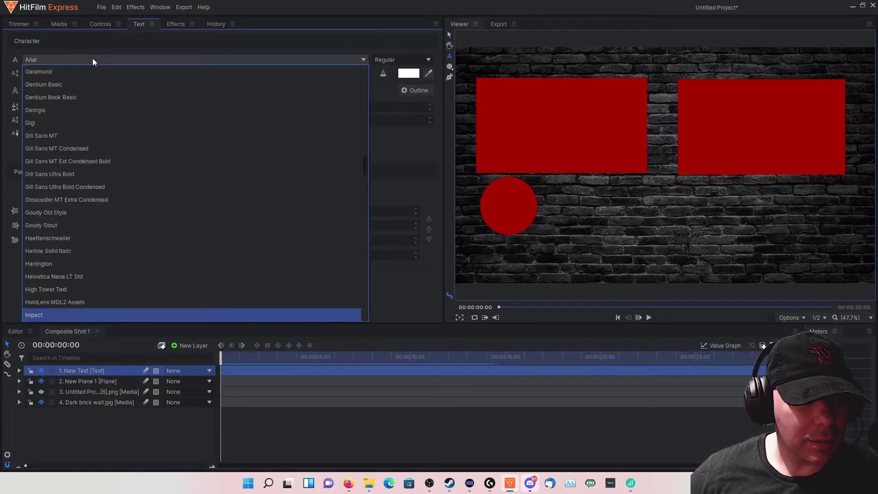
left_click(30, 313)
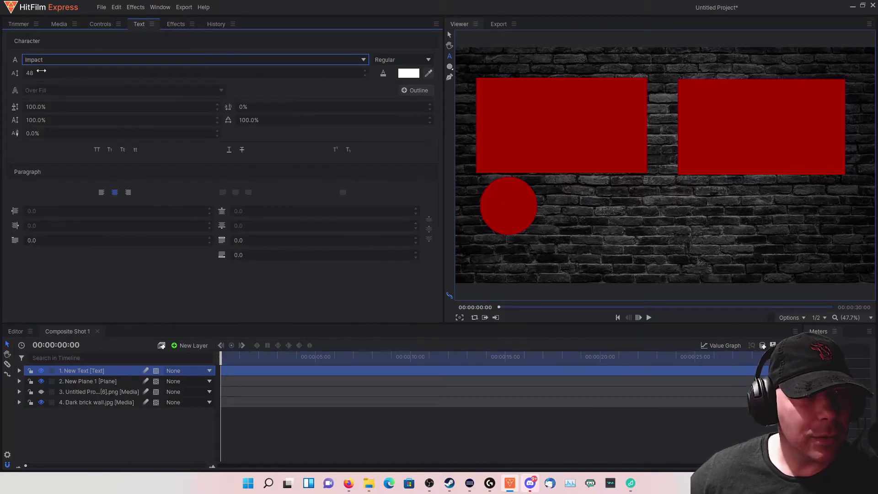
left_click_drag(61, 73, 115, 73)
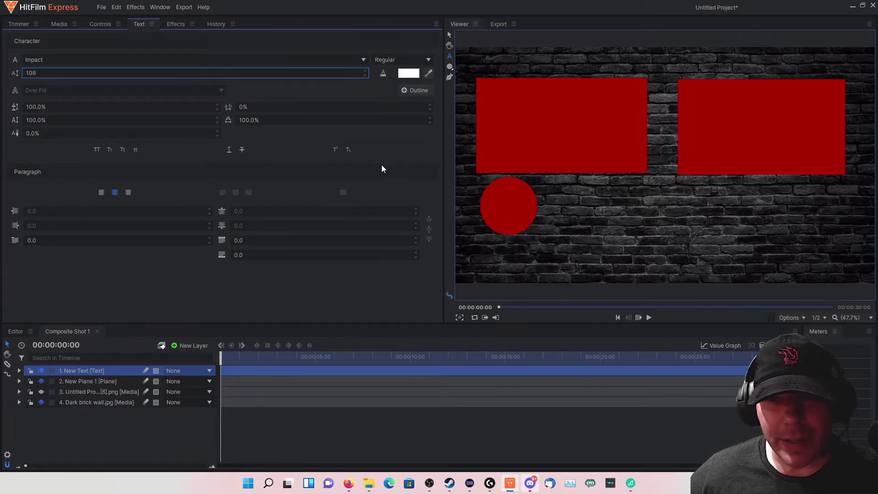
Enter THANKS FOR WATCHING in the text layer and enlarge the whole line to size 166
left_click(449, 56)
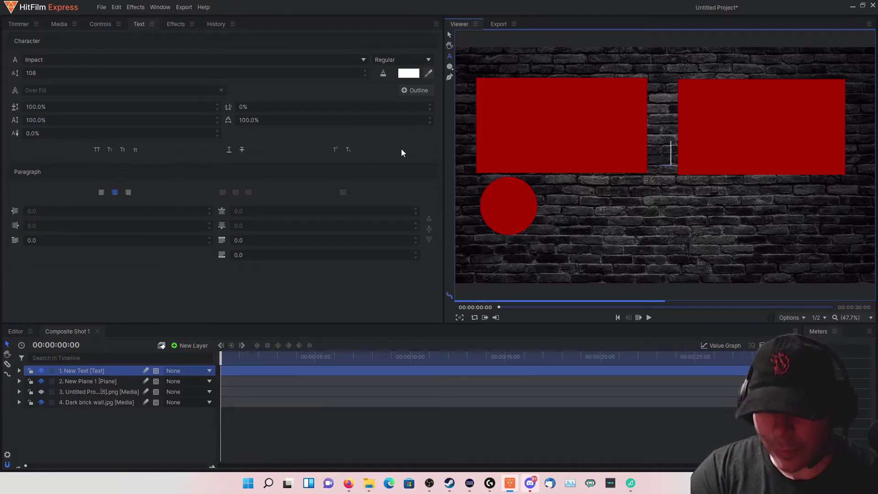
type("THANKS FOR WATCHING")
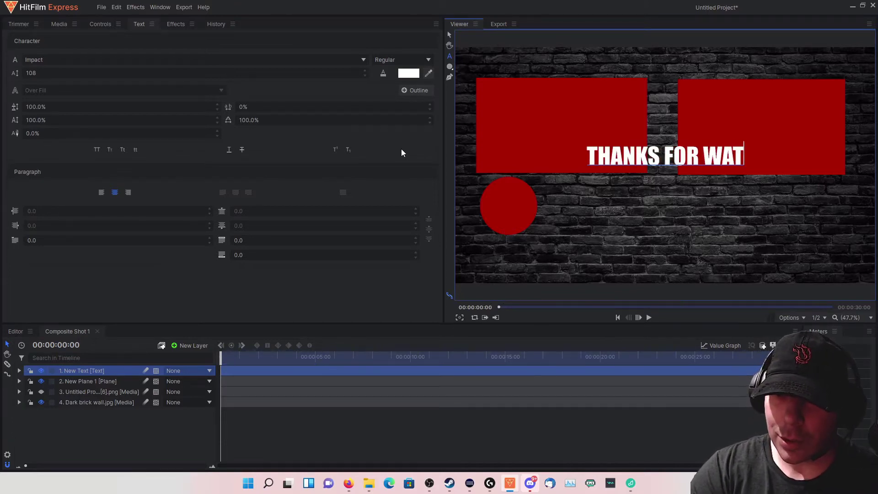
key("shift+Left")
key("shift+Left")
key("shift+Left")
key("shift+Left")
key("shift+Left")
key("shift+Left")
key("shift+Left")
key("shift+Left")
key("shift+Left")
key("shift+Left")
key("shift+Left")
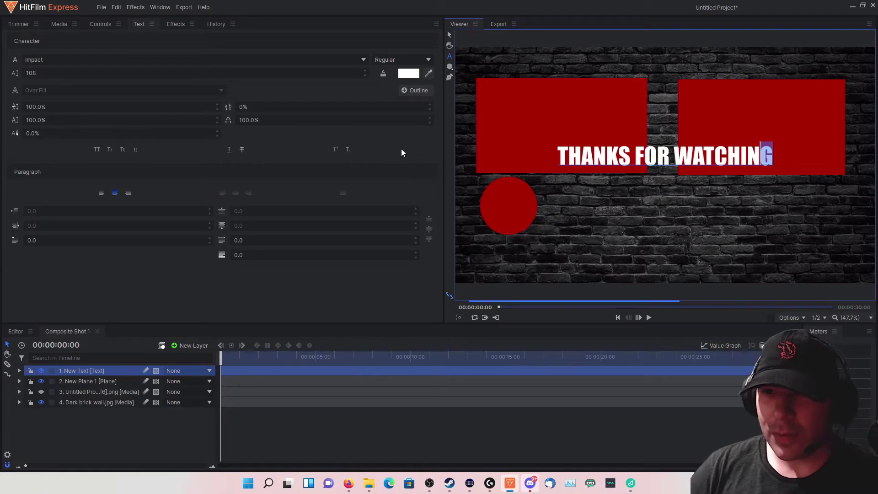
key("shift+Left")
key("shift+Left")
key("shift+Left")
key("shift+Left")
key("shift+Left")
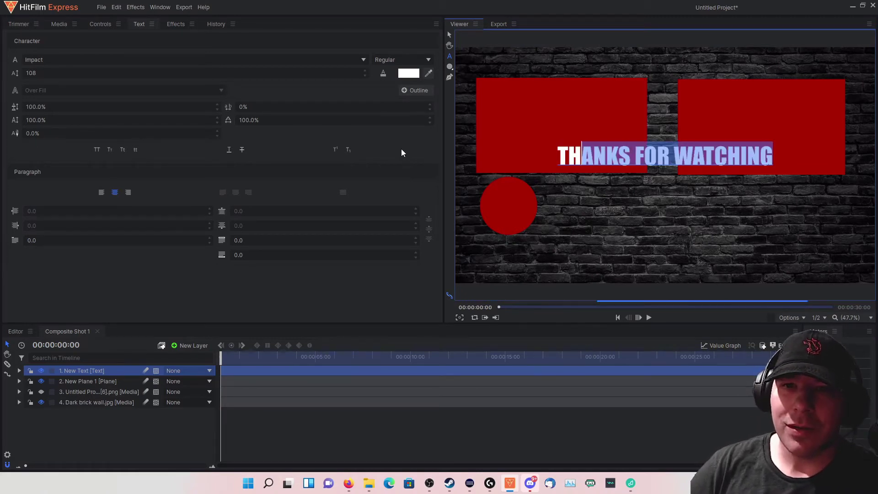
left_click_drag(181, 73, 229, 73)
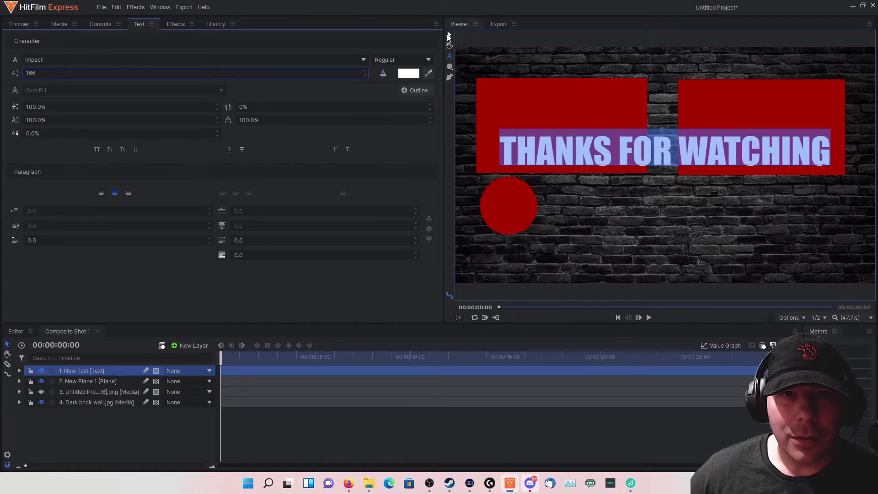
Move the THANKS FOR WATCHING text below the two rectangles, directly to the right of the red circle
left_click(448, 36)
left_click_drag(658, 154, 648, 64)
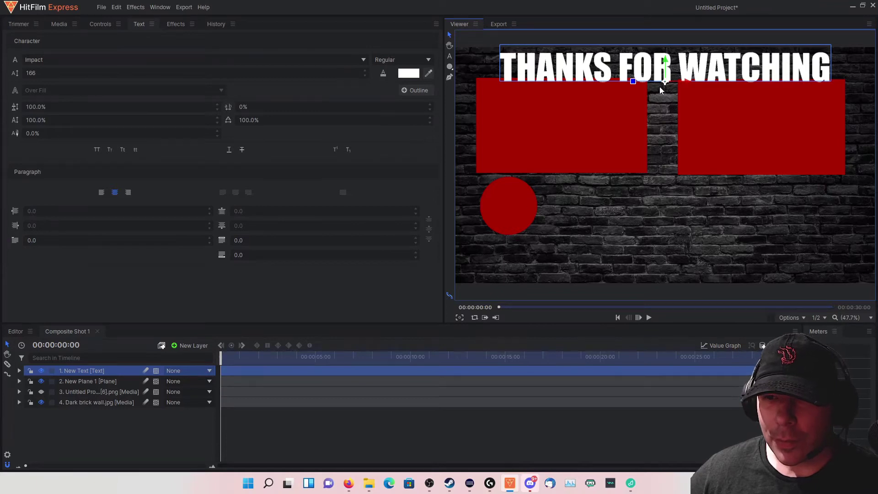
left_click_drag(666, 61, 727, 227)
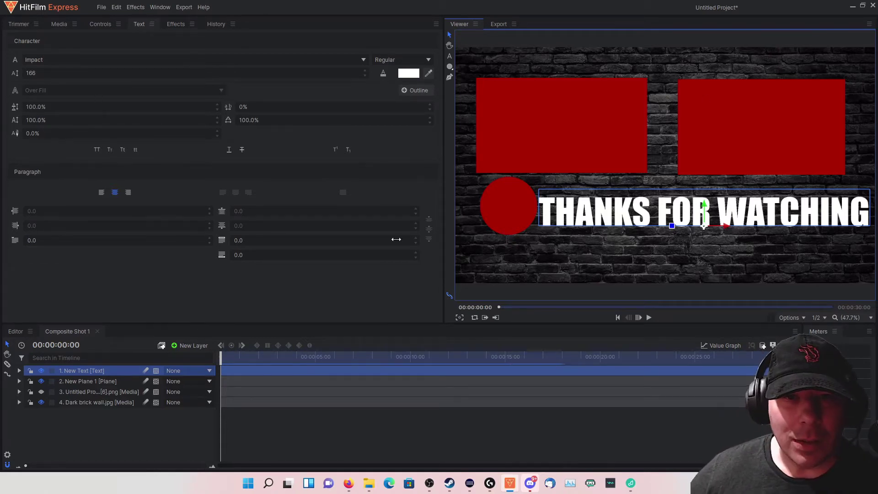
Add external-content.duckduckgo.com.jpg above the text layer, shrink it to about 81.4% by 87.6% and position it over the first letters of THANKS
left_click(51, 25)
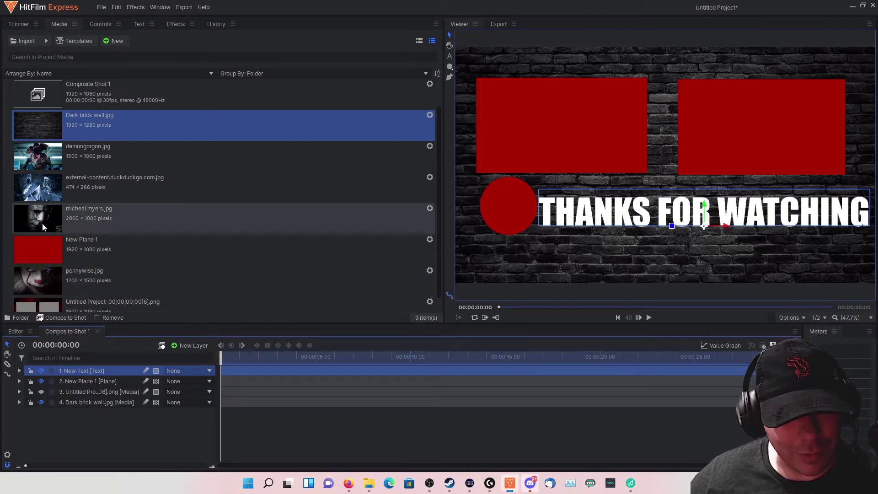
scroll(42, 223, "down", 1)
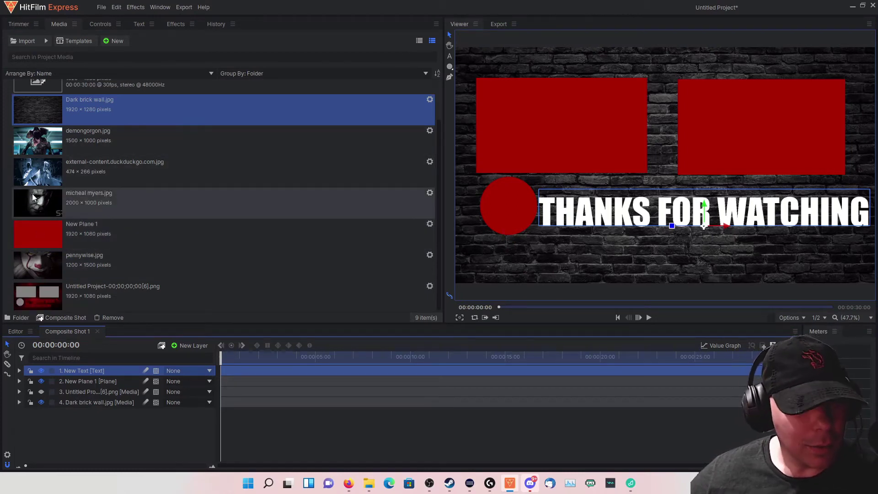
left_click_drag(38, 173, 40, 208)
mouse_move(82, 363)
left_mouse_down()
mouse_move(81, 392)
mouse_move(77, 369)
left_mouse_up()
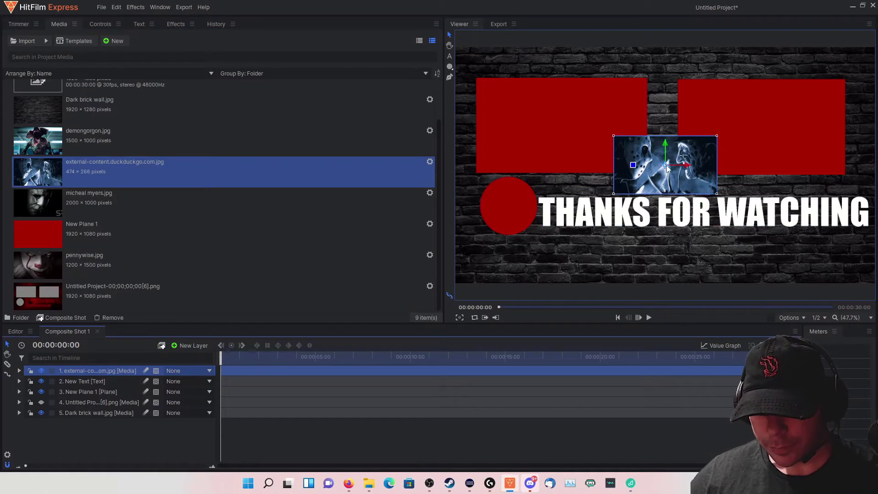
left_click_drag(667, 168, 585, 214)
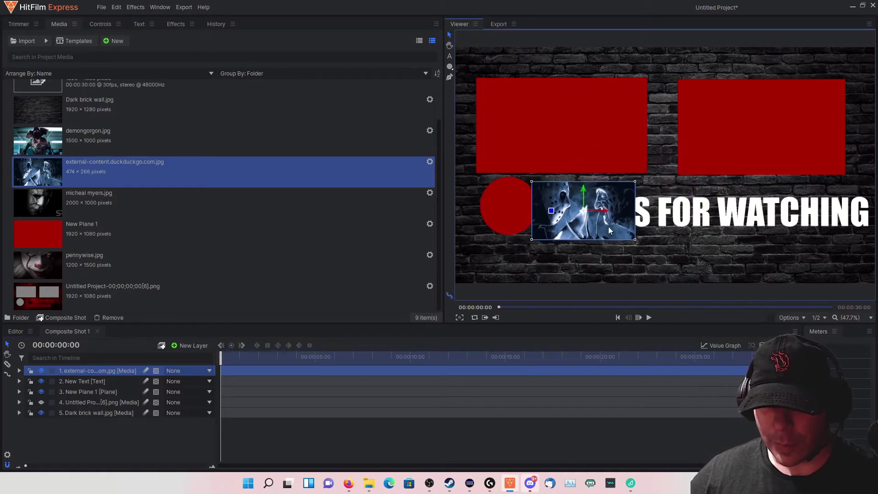
left_click_drag(635, 240, 599, 235)
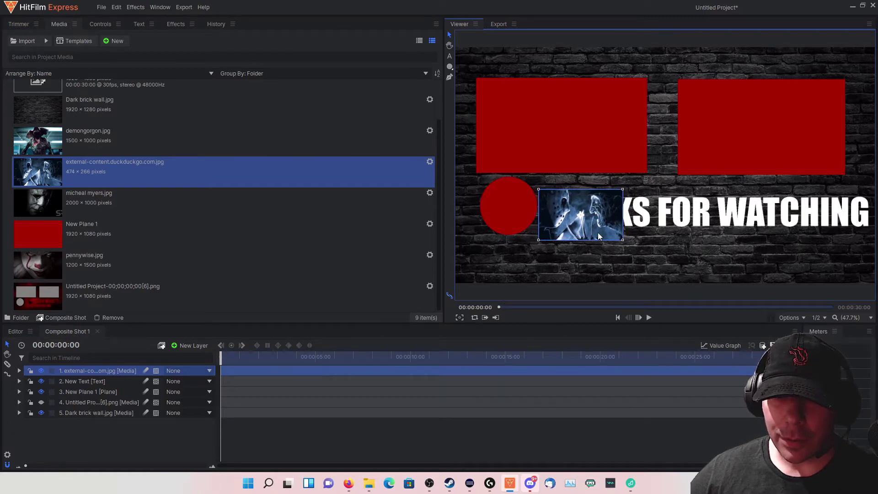
left_click(598, 235)
Apply the Set Matte effect to the image with New Text as source layer, and nudge the image slightly down and left
left_click(167, 23)
left_click(134, 41)
type("SET MATTE")
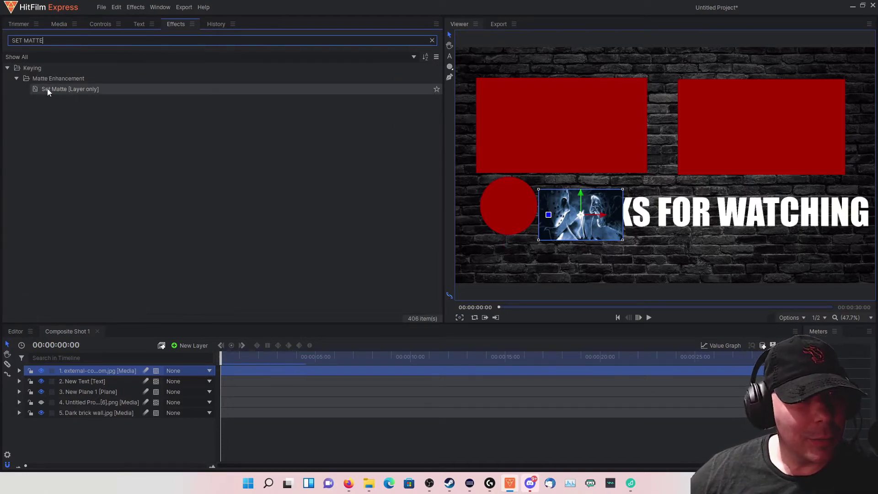
left_click_drag(47, 89, 85, 307)
left_click_drag(91, 371, 92, 371)
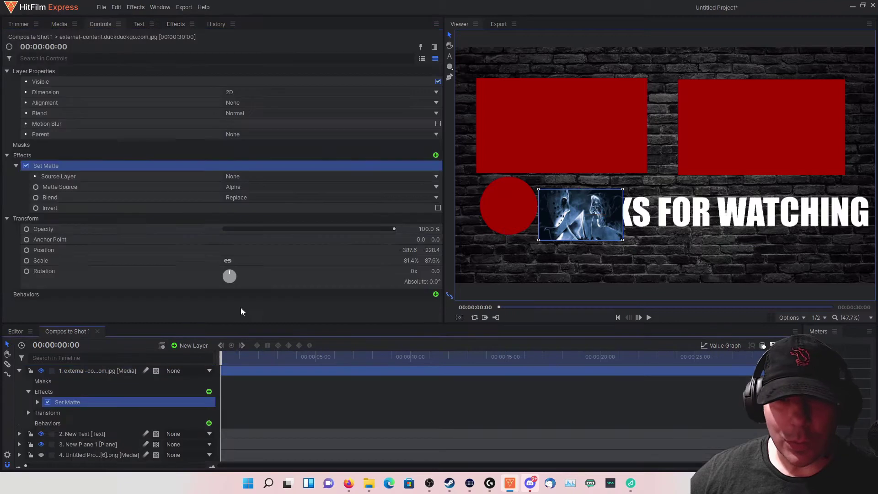
left_click(248, 177)
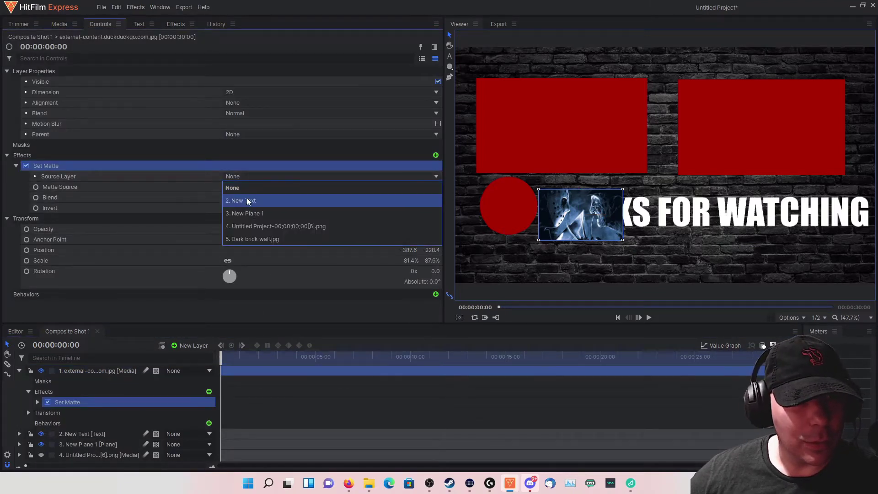
left_click(246, 200)
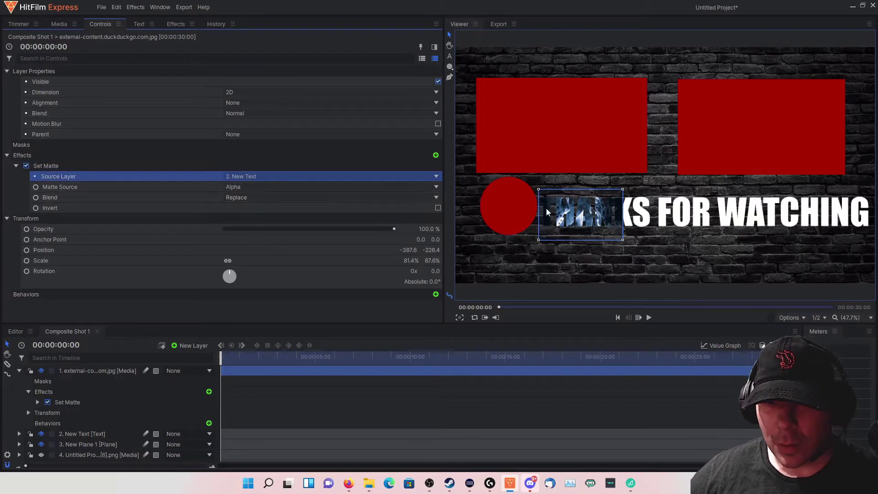
left_click_drag(586, 222, 587, 225)
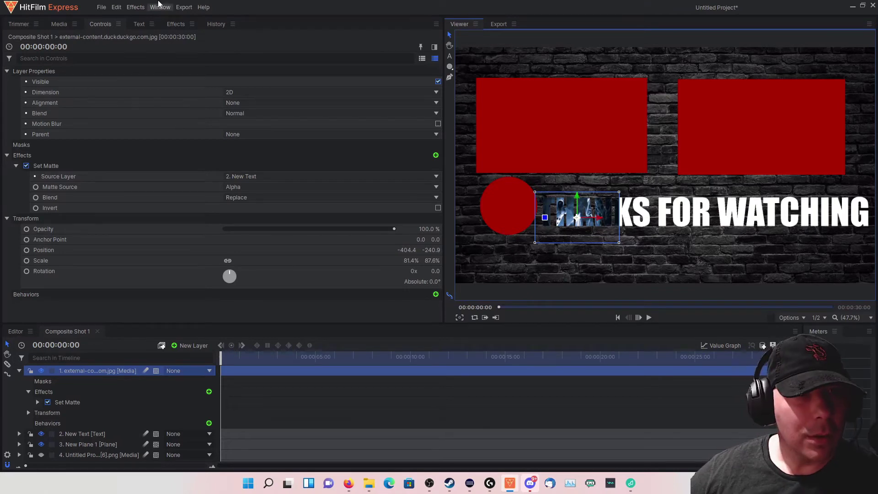
Add pennywise.jpg as the top layer, shrink it to about 19.9% by 13.2% and position it over the end of THANKS
left_click(60, 25)
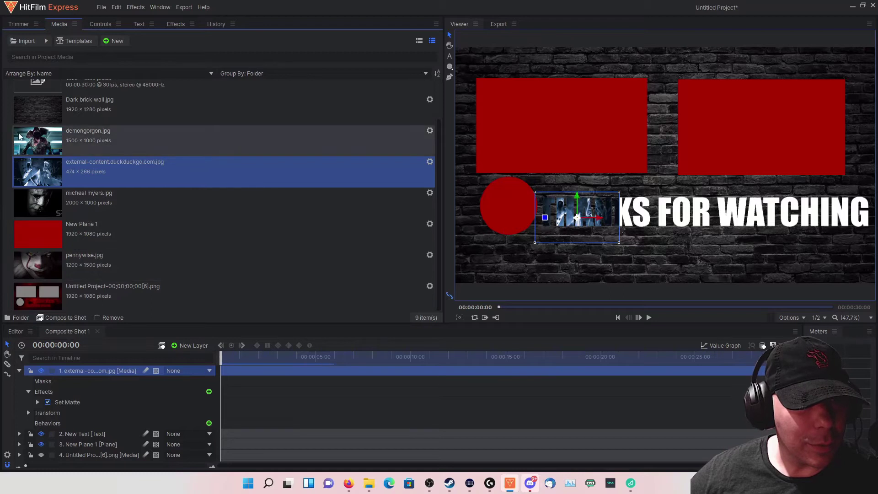
left_click_drag(37, 275, 98, 369)
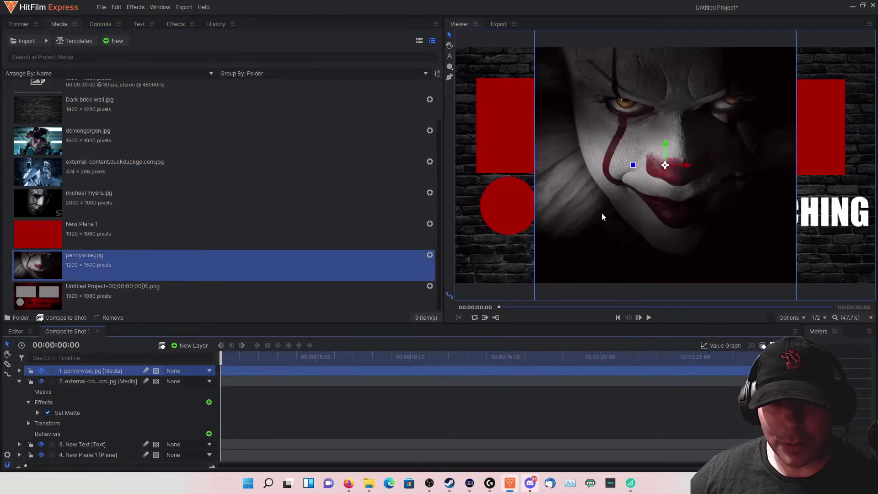
left_click(103, 24)
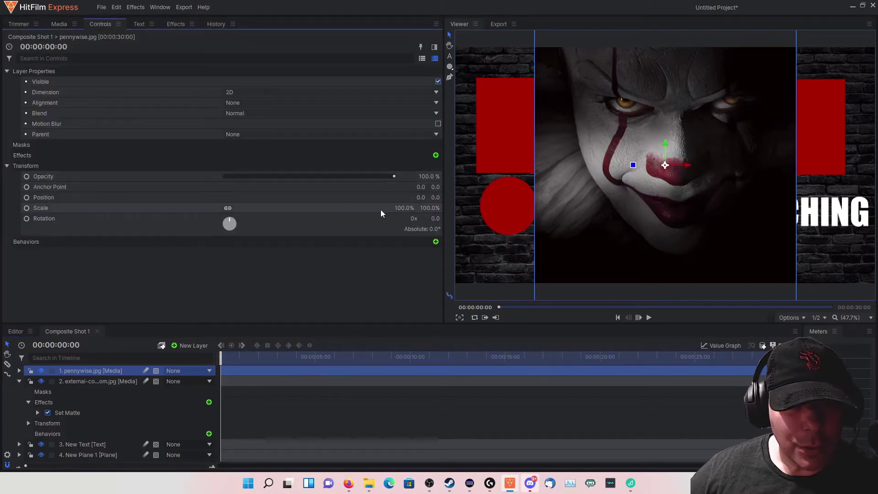
left_click_drag(396, 208, 359, 208)
left_click_drag(664, 169, 645, 225)
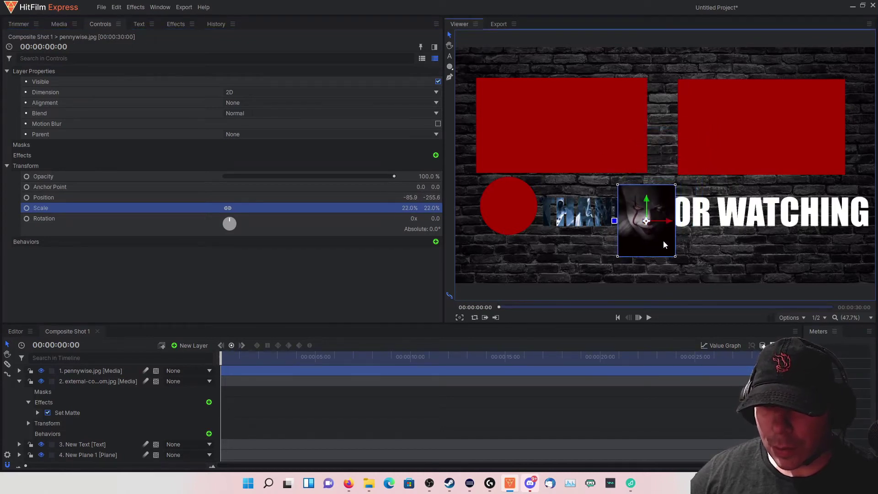
left_click_drag(676, 258, 675, 247)
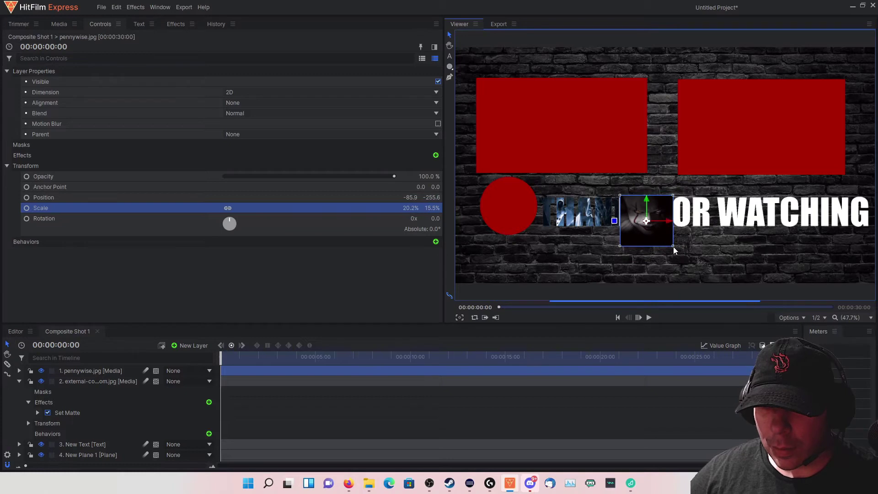
mouse_move(645, 222)
left_mouse_down()
mouse_move(653, 219)
mouse_move(645, 222)
left_mouse_up()
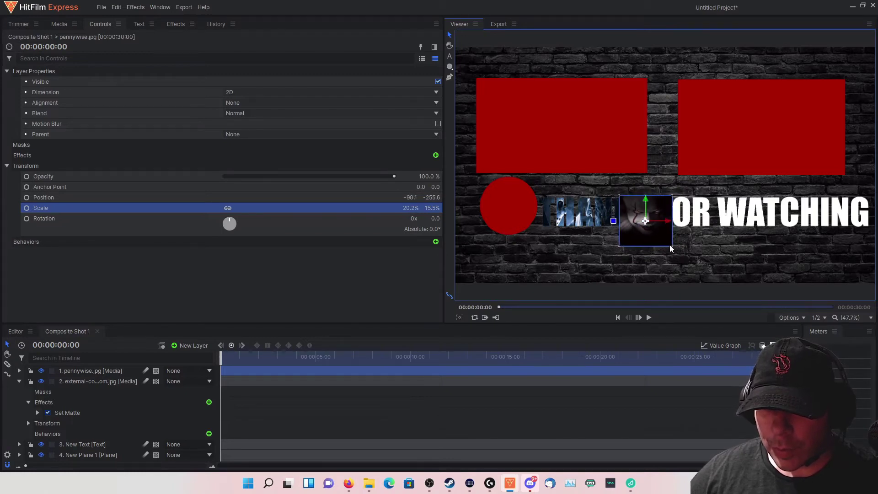
left_click_drag(672, 248, 671, 245)
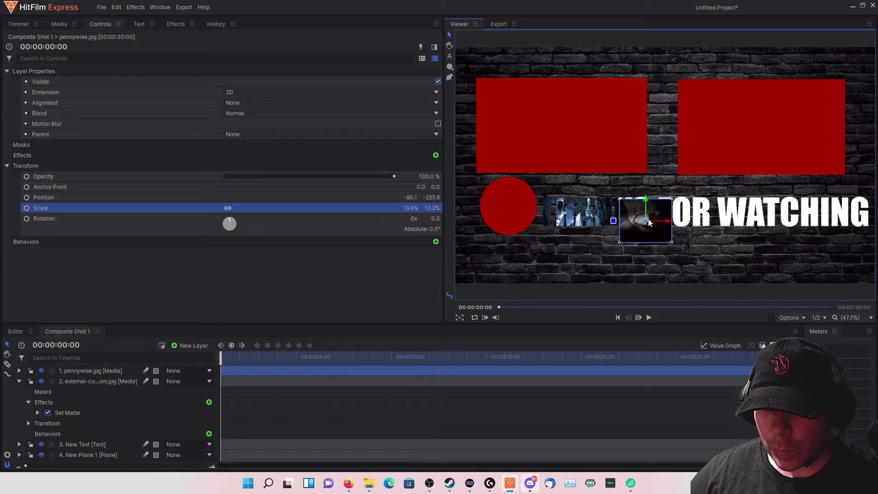
left_click_drag(645, 201, 645, 198)
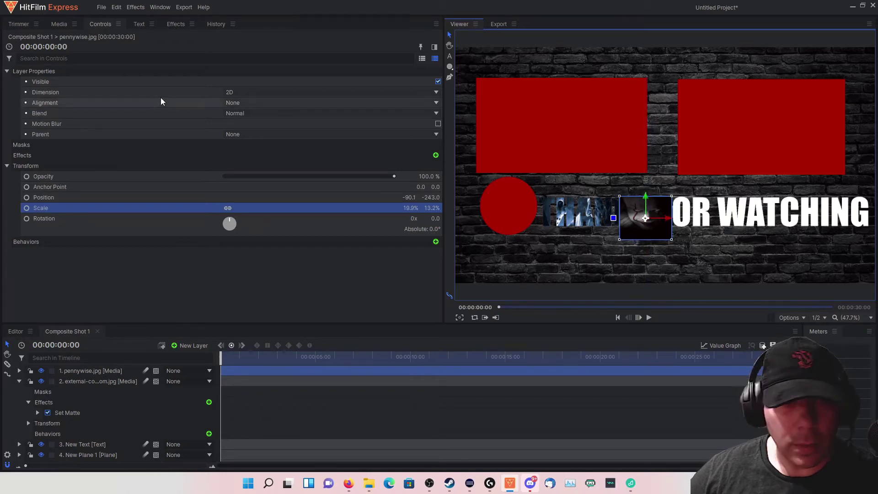
Apply the Set Matte effect to the pennywise.jpg layer with New Text as its source layer
left_click(165, 26)
left_click_drag(74, 92, 93, 369)
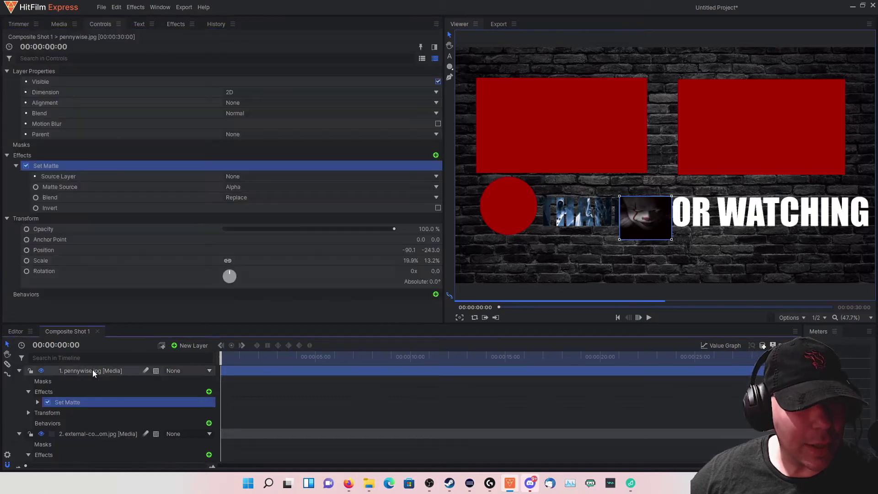
left_click(247, 176)
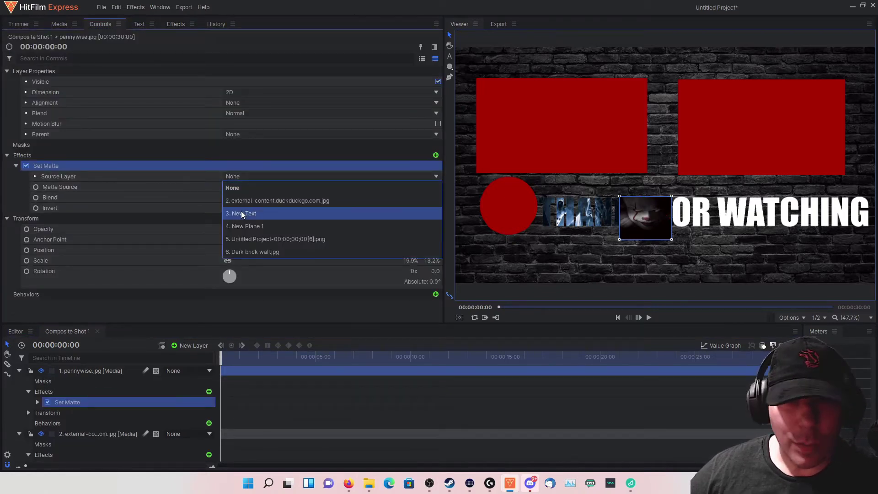
left_click(241, 213)
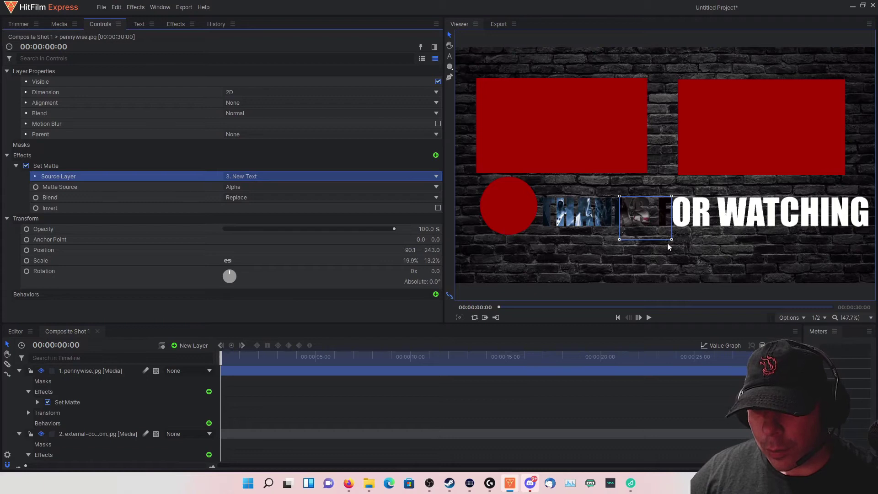
Shrink the matted pennywise image to about 18.0% by 11.8% and shift it to about -108.9, -230.5 over the end of THANKS
left_click_drag(671, 240, 637, 219)
left_click(640, 220)
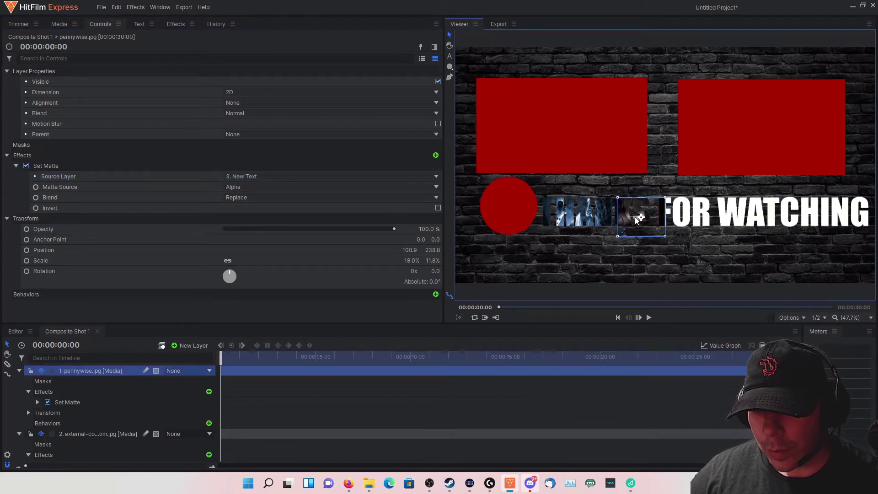
left_click(647, 261)
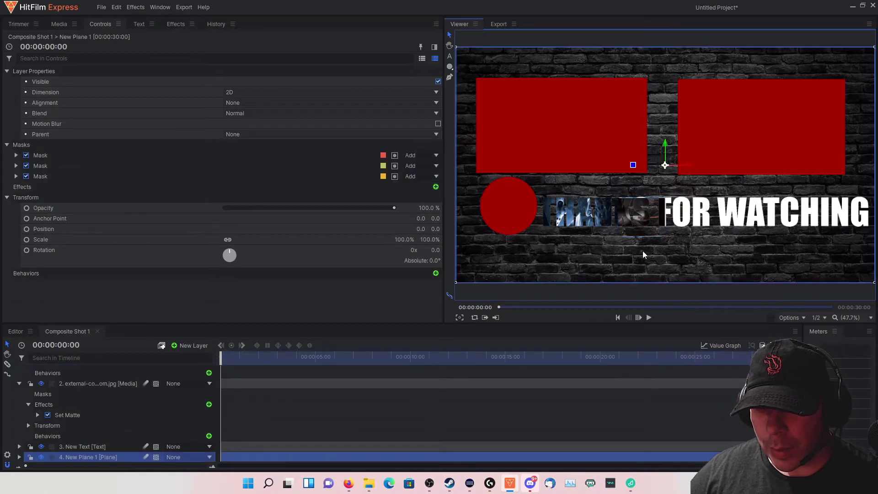
left_click(637, 216)
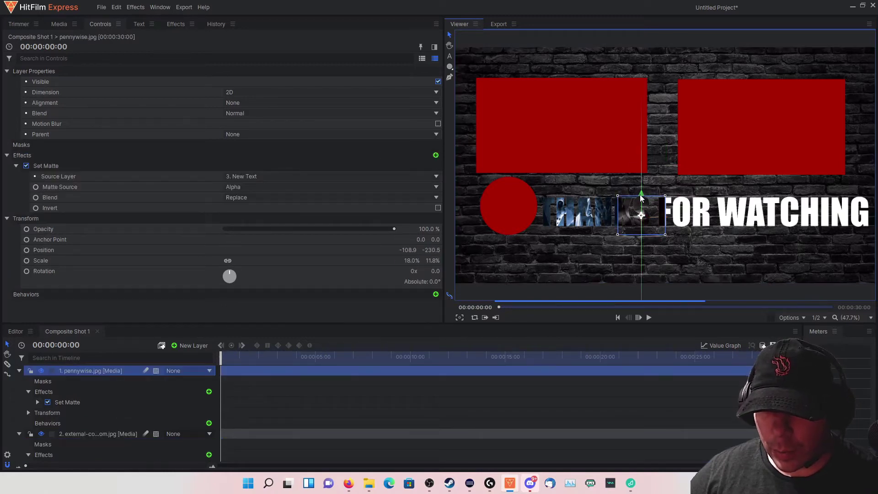
left_click(643, 252)
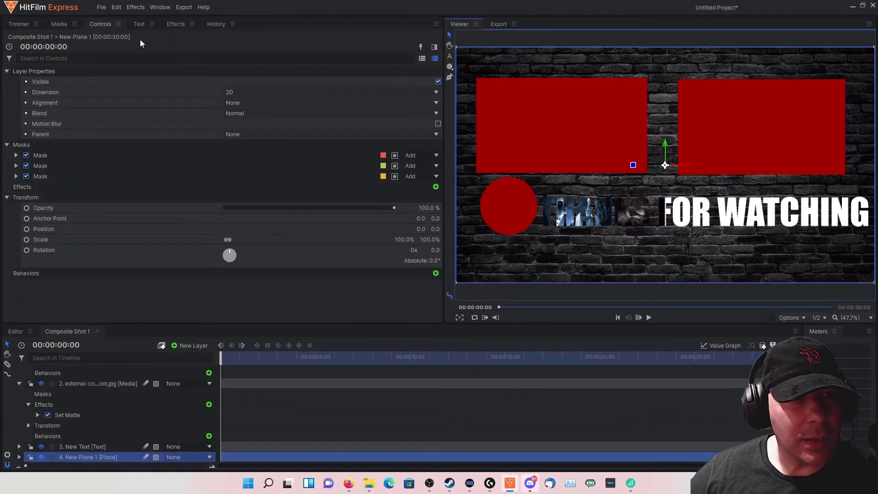
Add micheal myers.jpg as the top layer, shrink it to about 13.4% by 16.8% and place it over the word FOR
left_click(173, 25)
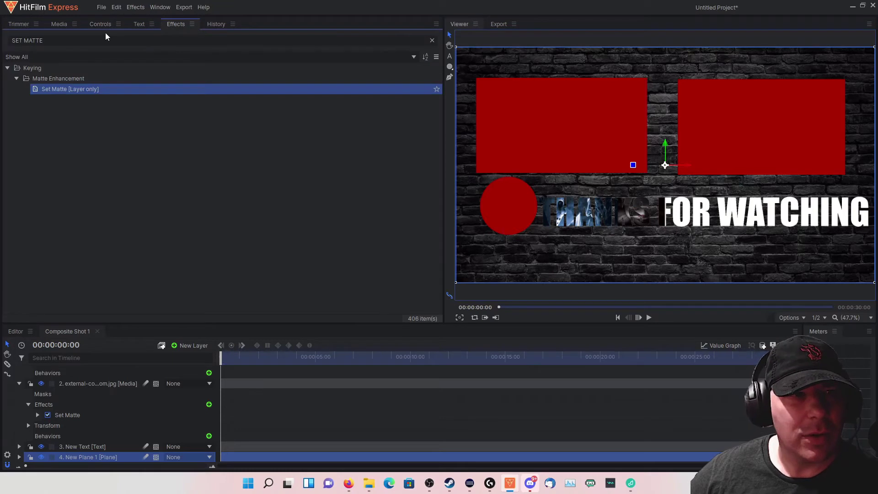
left_click(57, 26)
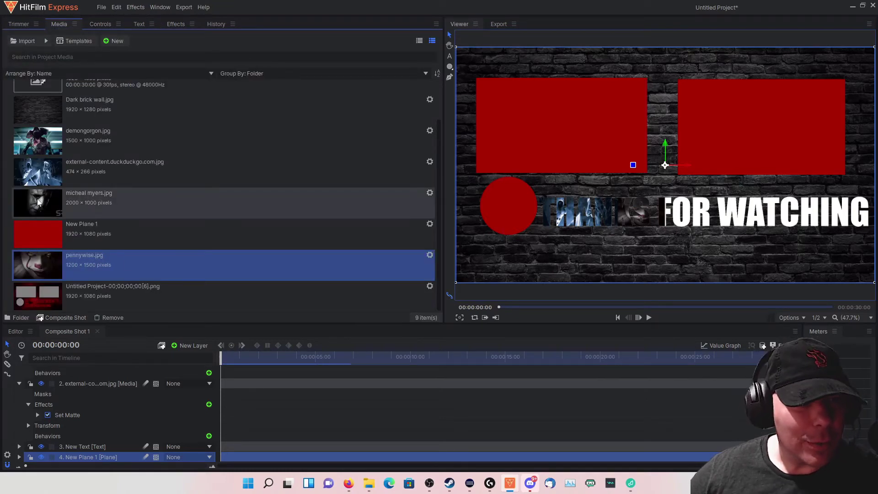
left_click_drag(36, 212, 41, 223)
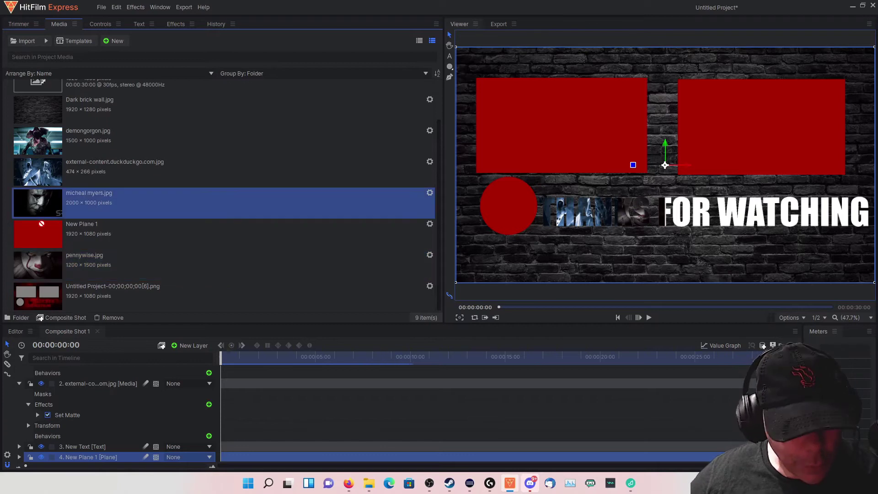
left_click_drag(65, 344, 66, 365)
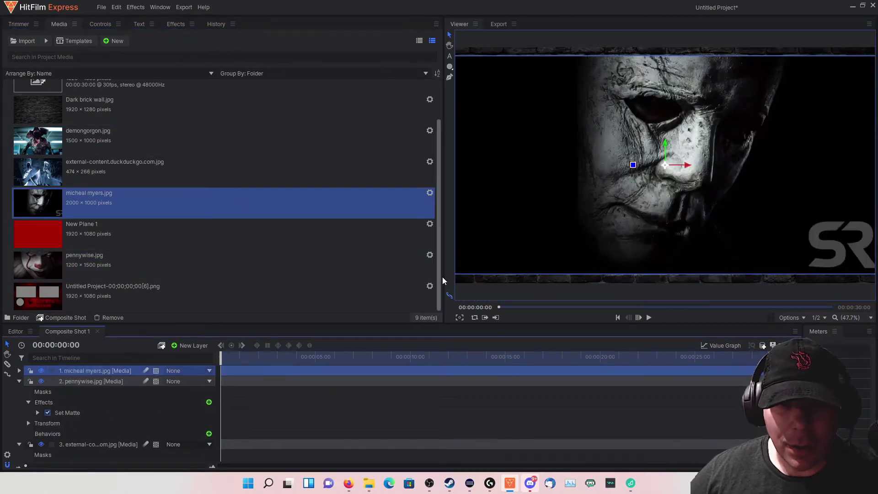
left_click(99, 24)
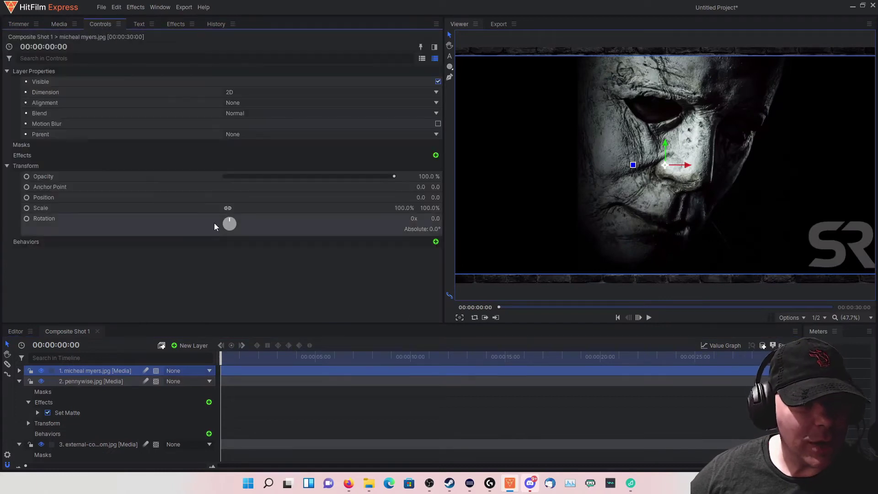
left_click_drag(399, 208, 366, 209)
left_click_drag(700, 184, 723, 237)
left_click_drag(694, 198, 694, 196)
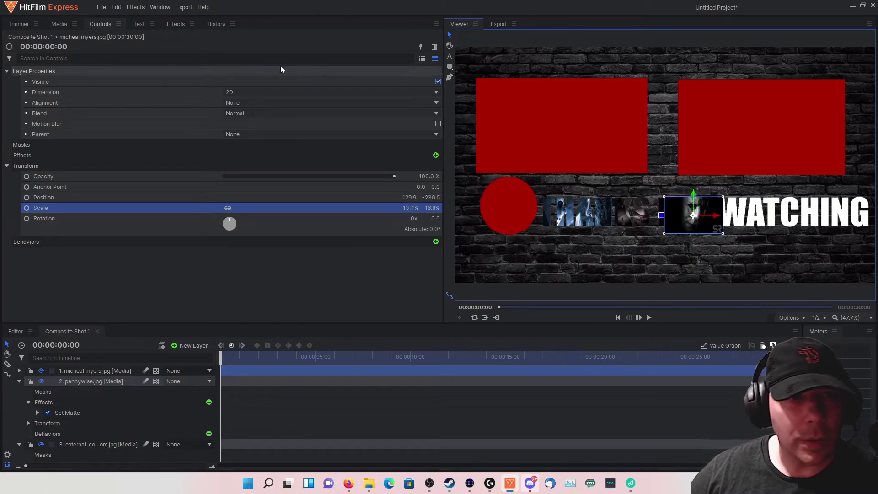
Apply the Set Matte effect to the micheal myers.jpg layer with New Text as its source layer
left_click(172, 24)
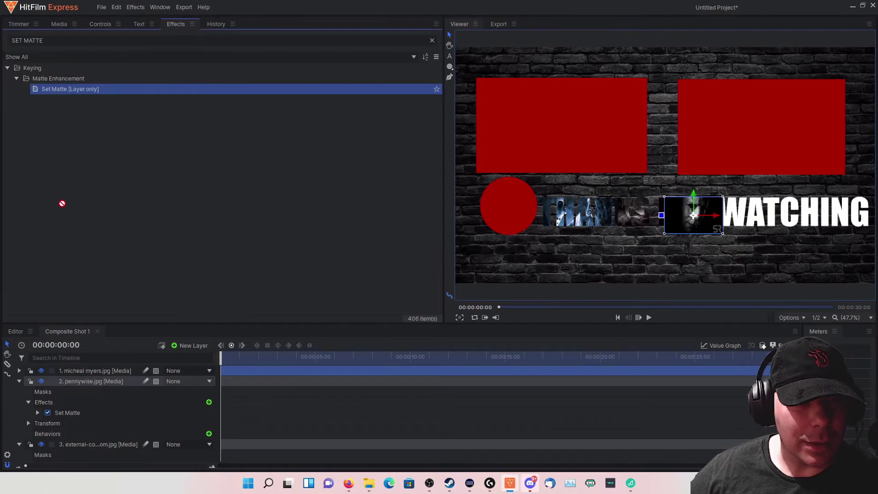
left_click_drag(91, 373, 91, 374)
left_click(242, 177)
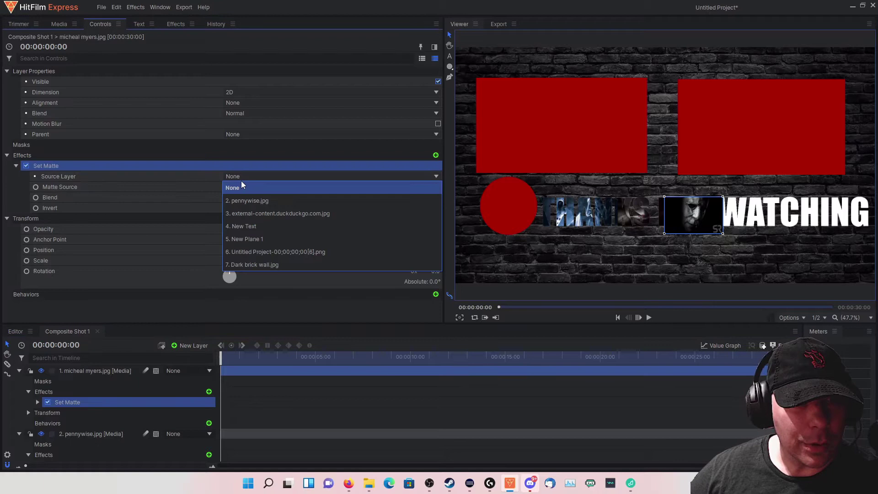
left_click(231, 226)
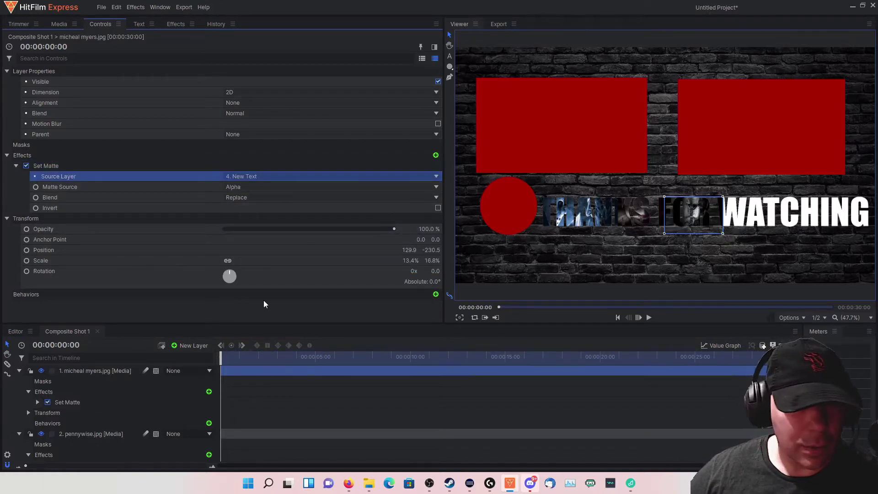
Add demongorgon.jpg as the top layer, shrink it to about 19.3% by 19.8% and place it over the first letters of WATCHING
left_click(60, 24)
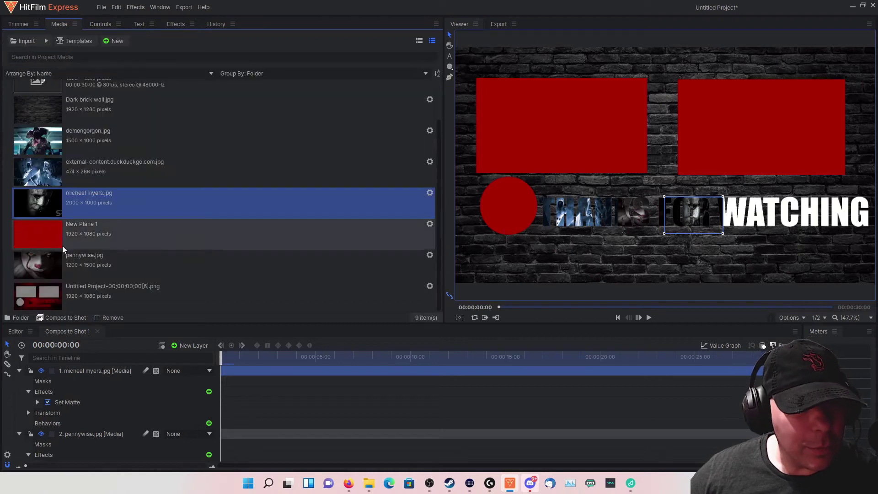
left_click_drag(36, 145, 91, 366)
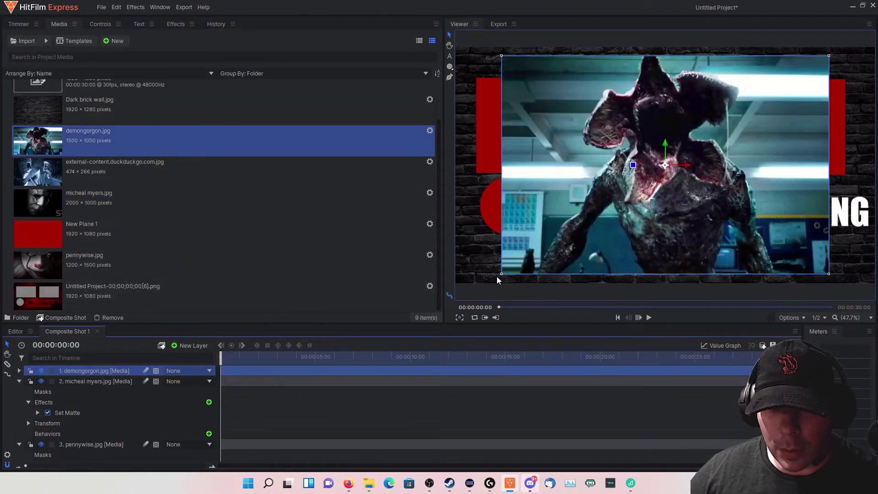
left_click_drag(502, 275, 749, 218)
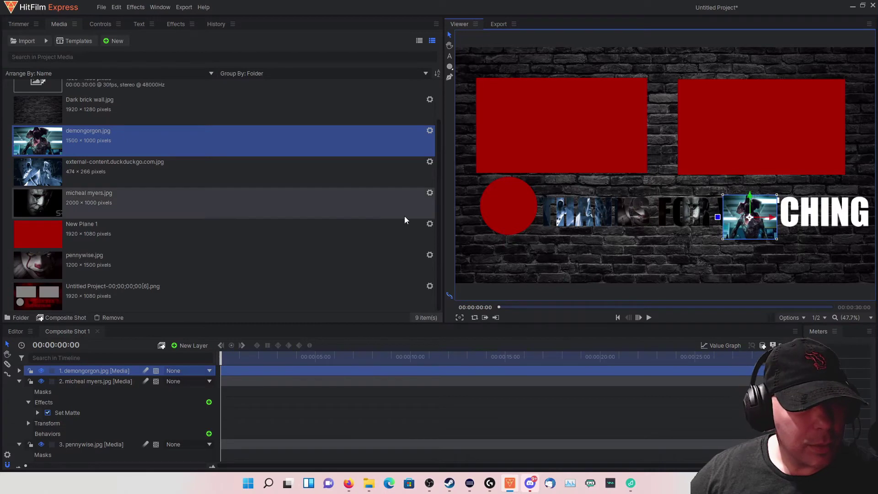
scroll(187, 219, "up", 1)
scroll(186, 220, "down", 1)
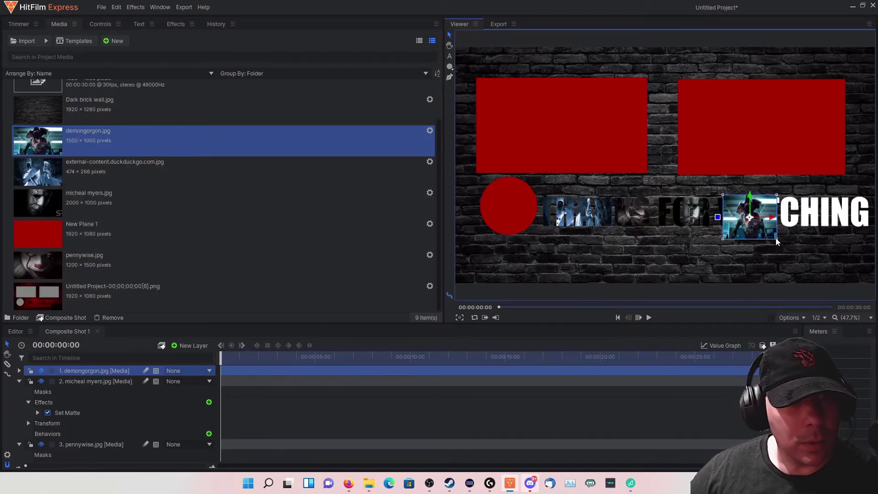
mouse_move(767, 232)
left_mouse_down()
mouse_move(765, 225)
mouse_move(779, 236)
mouse_move(770, 233)
left_mouse_up()
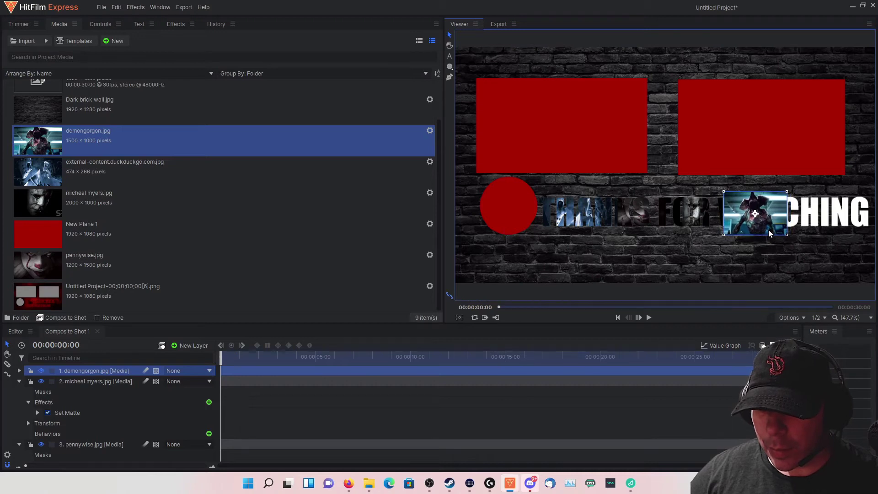
Apply the Set Matte effect to the demongorgon.jpg layer with New Text as its source layer
left_click(173, 23)
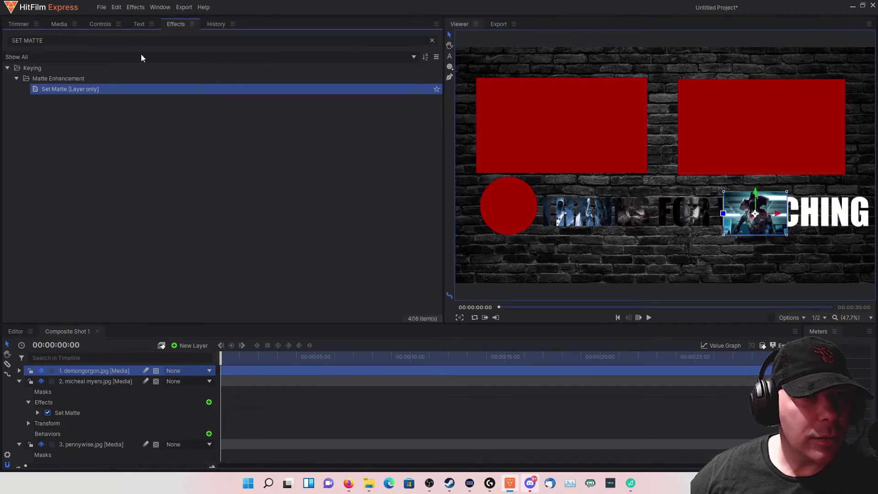
left_click_drag(64, 89, 61, 105)
left_click_drag(92, 357, 94, 371)
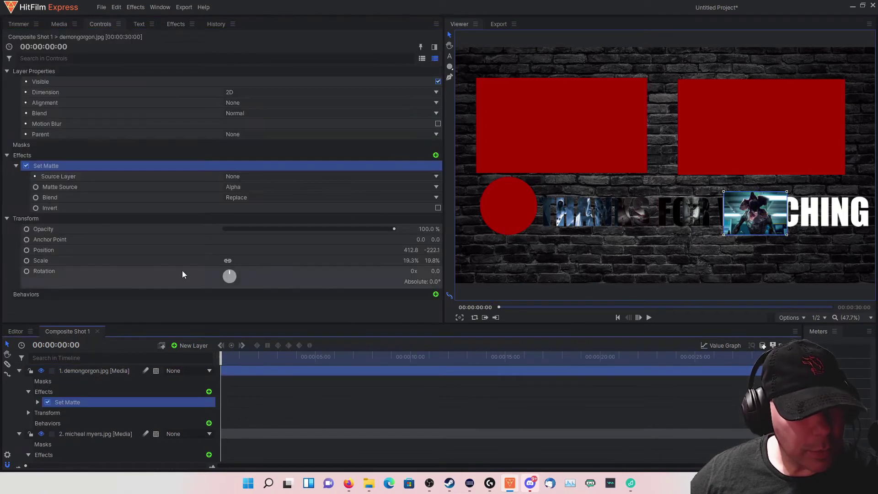
left_click(253, 178)
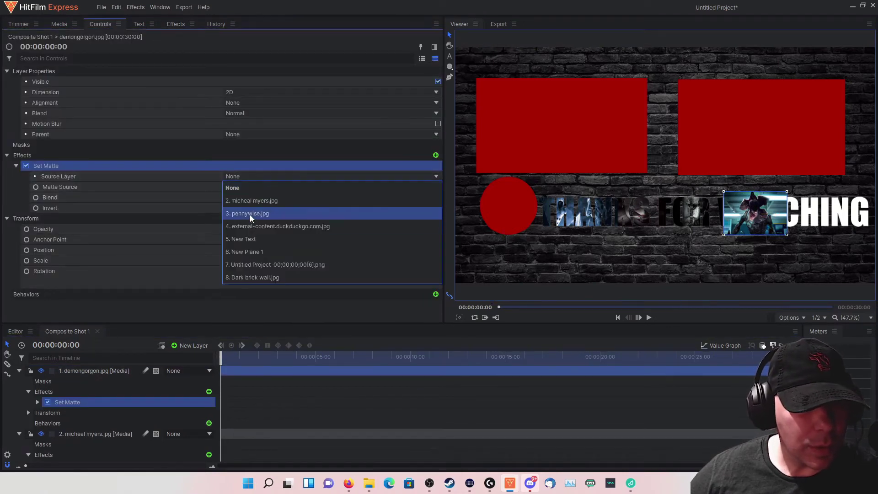
left_click(242, 242)
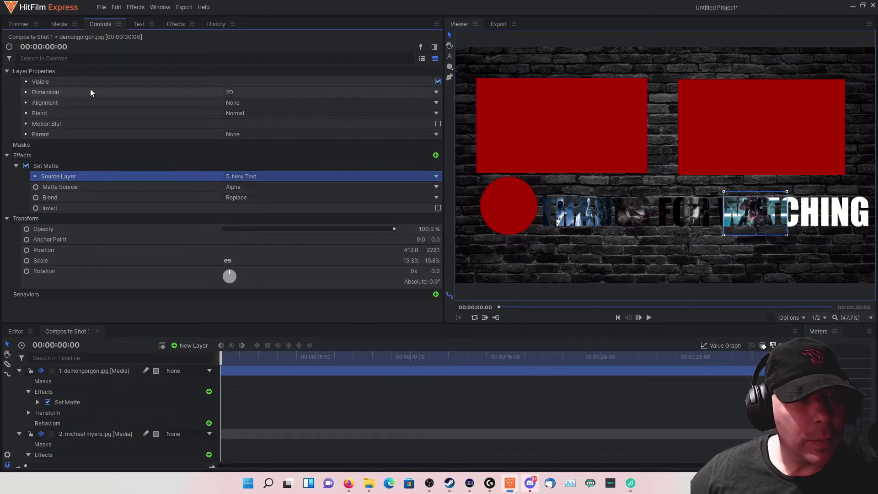
Add ash williams.jpg as the top layer, scale it to about 86.1% by 63.8% and place it over the last letters of WATCHING
left_click(59, 25)
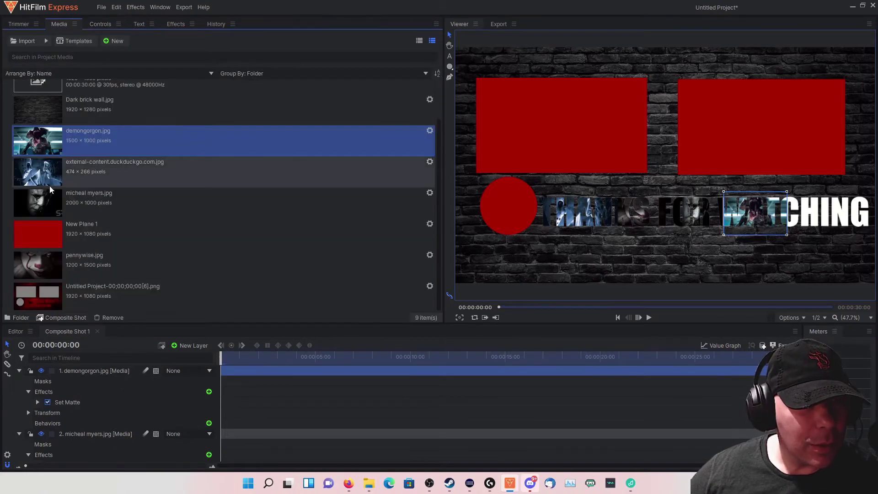
scroll(34, 105, "up", 2)
left_click_drag(34, 105, 111, 368)
left_click_drag(665, 167, 822, 217)
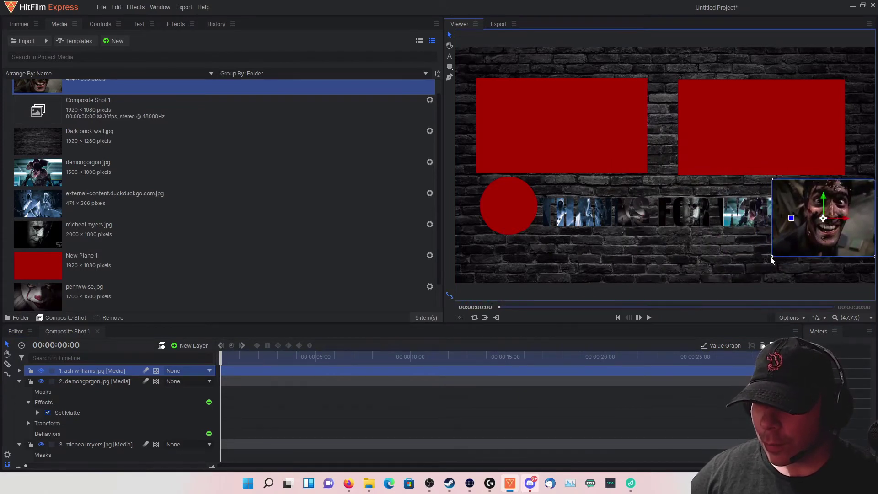
left_click(772, 260)
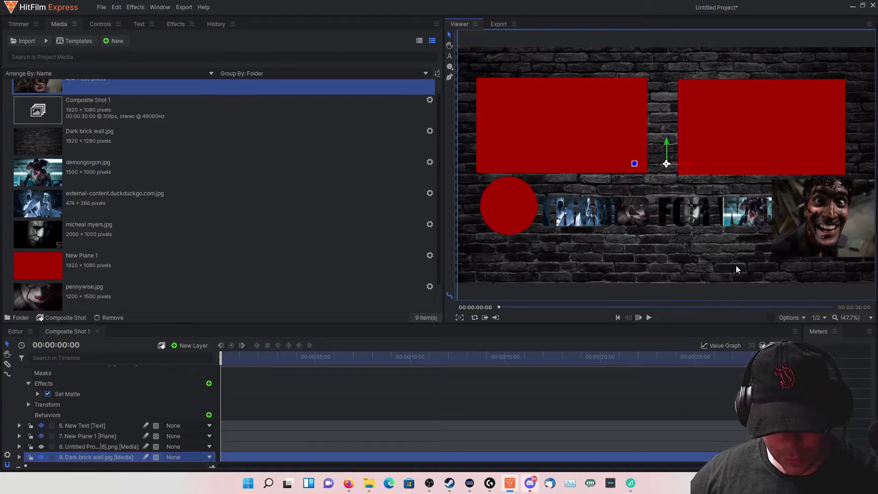
left_click(797, 229)
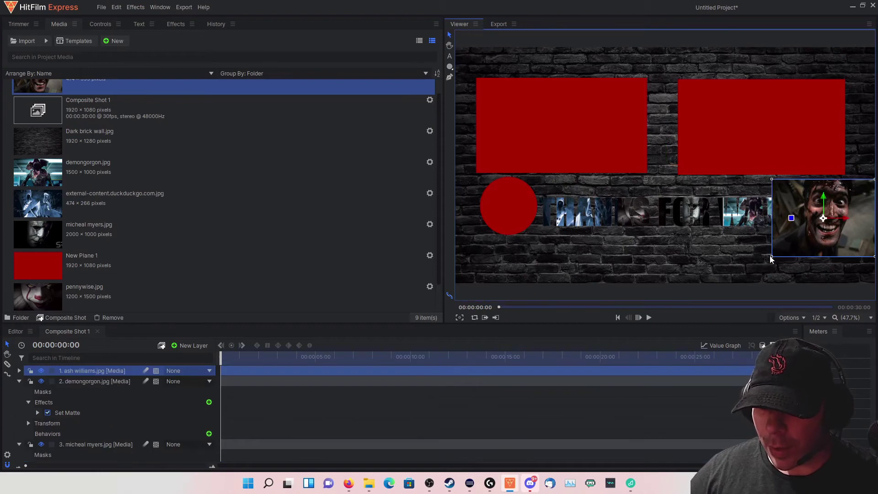
left_click_drag(772, 259, 826, 218)
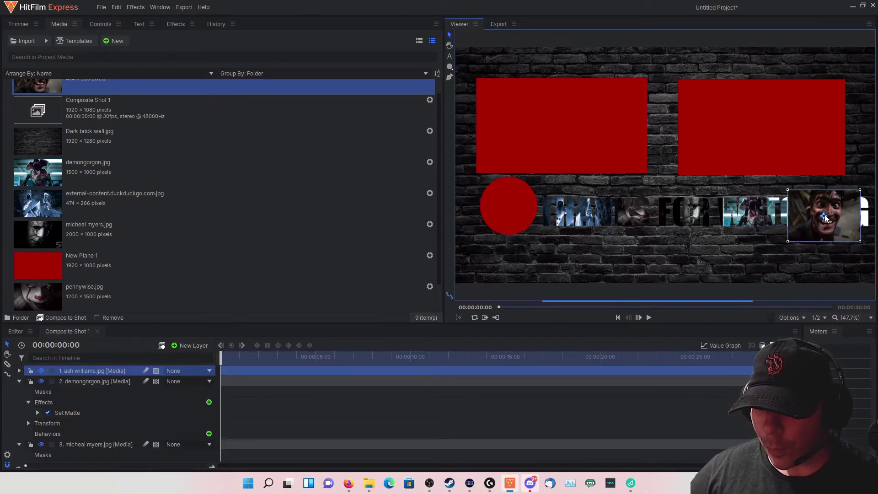
left_click_drag(860, 242, 868, 241)
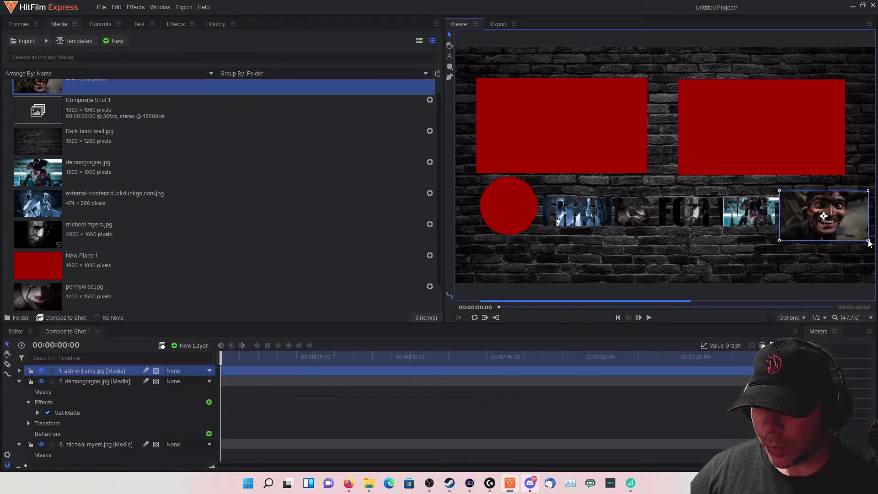
left_click_drag(825, 222, 827, 221)
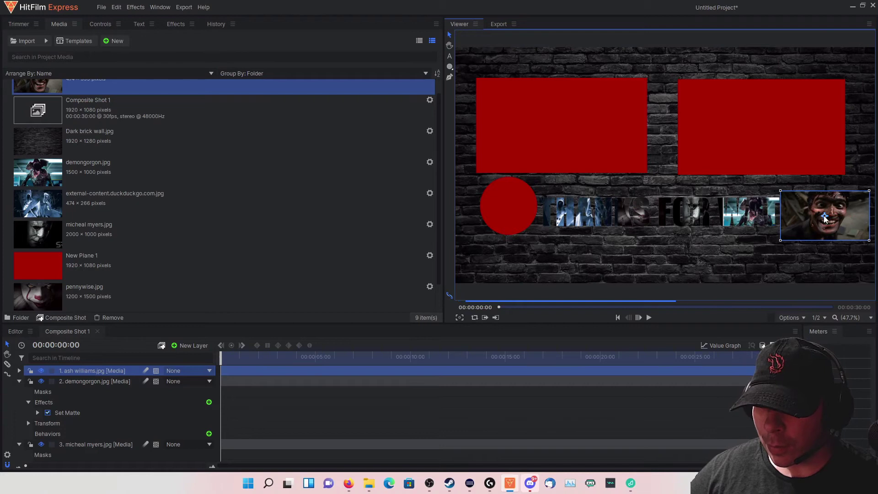
Apply the Set Matte effect to the ash williams.jpg layer with New Text as its source layer
left_click(128, 9)
mouse_move(116, 7)
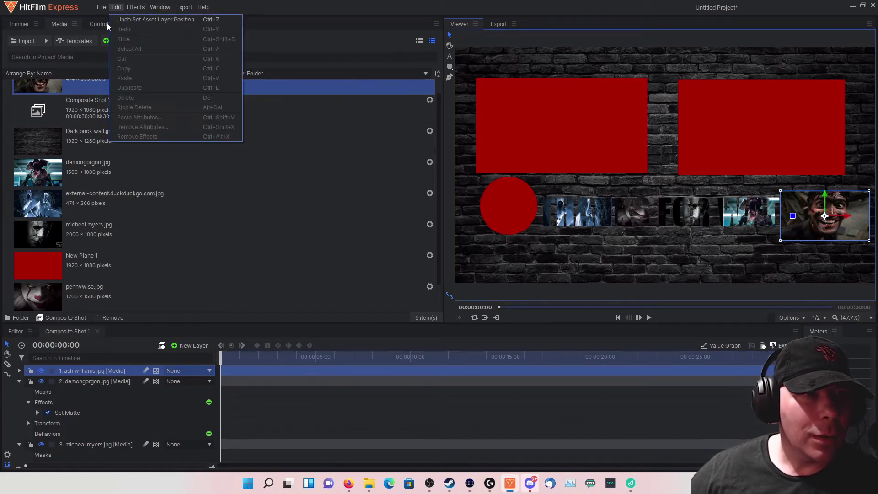
left_click(86, 11)
left_click(174, 24)
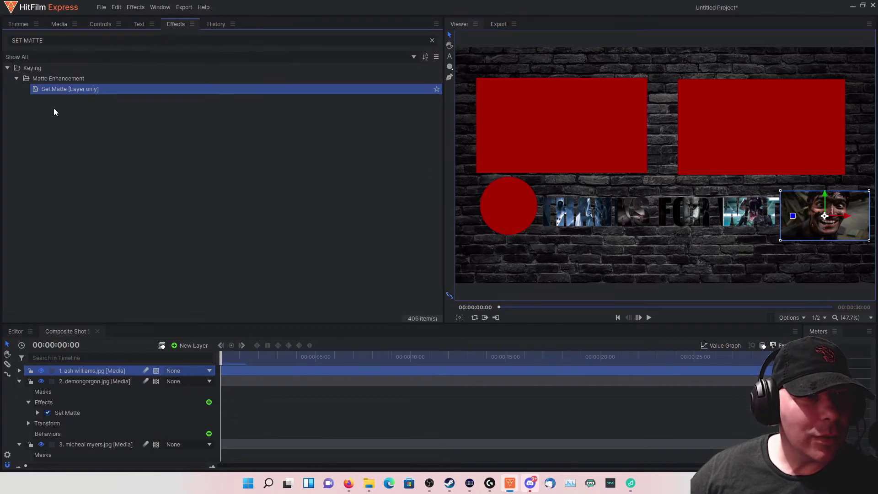
left_click_drag(73, 372, 73, 371)
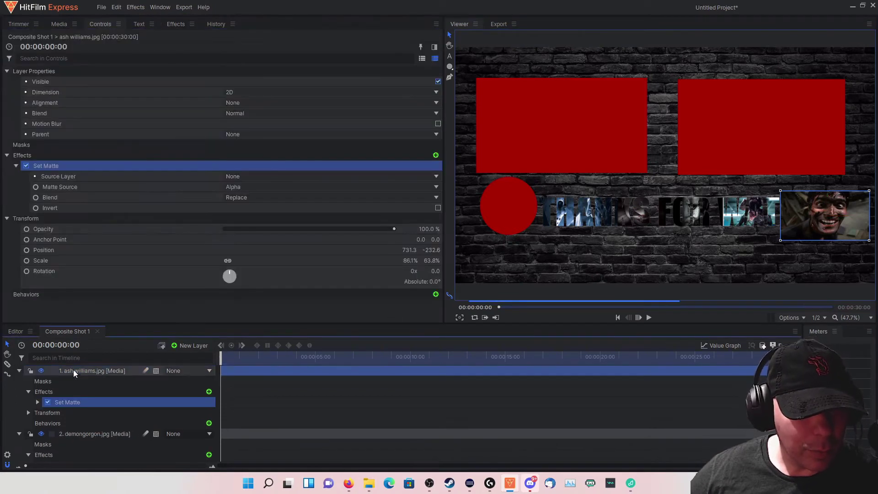
left_click(251, 177)
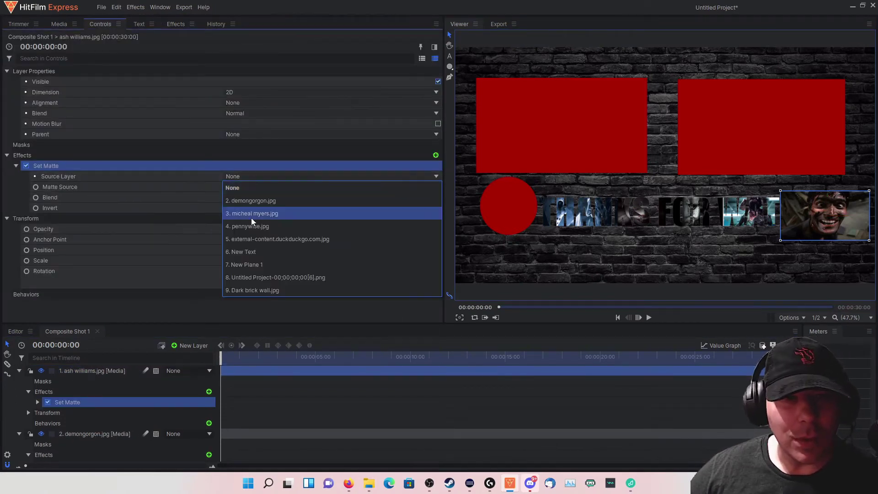
left_click(251, 254)
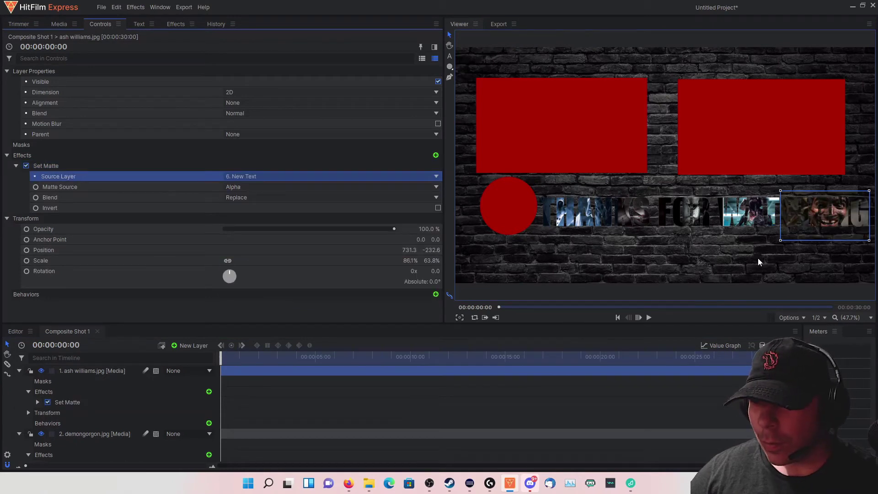
Collapse the properties of the five horror image layers in the timeline
left_click(619, 262)
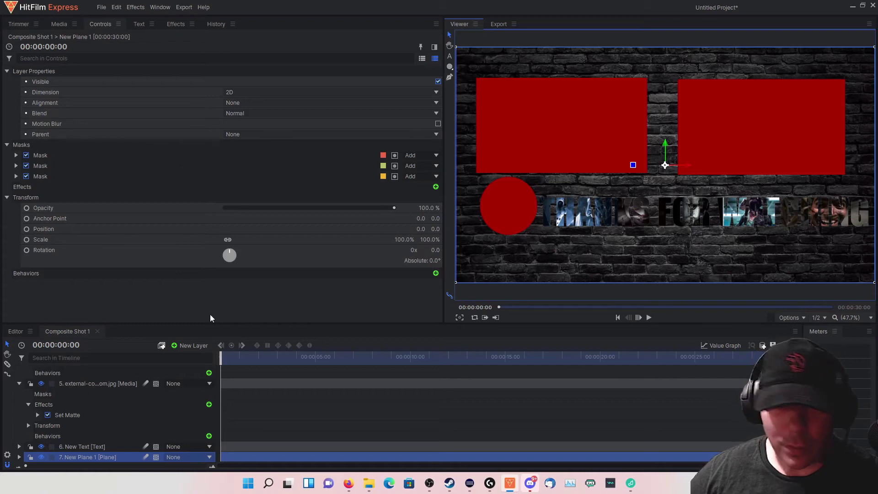
left_click(92, 383)
scroll(77, 371, "up", 4)
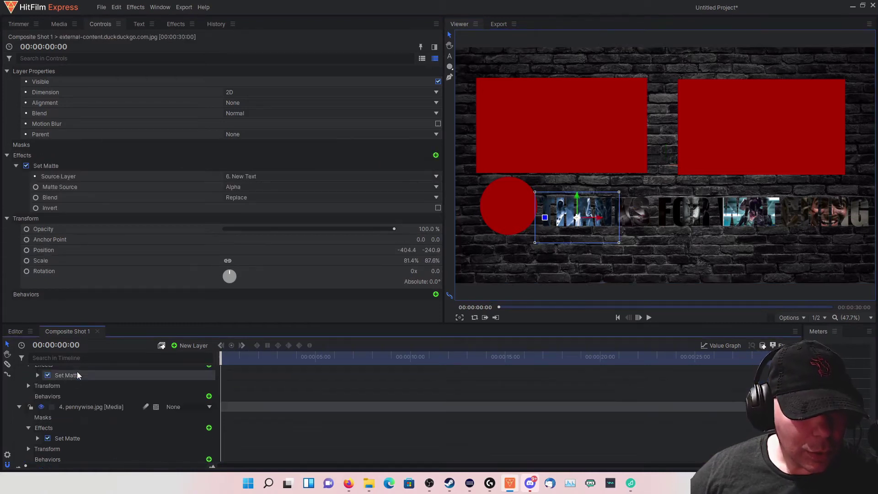
scroll(72, 372, "up", 3)
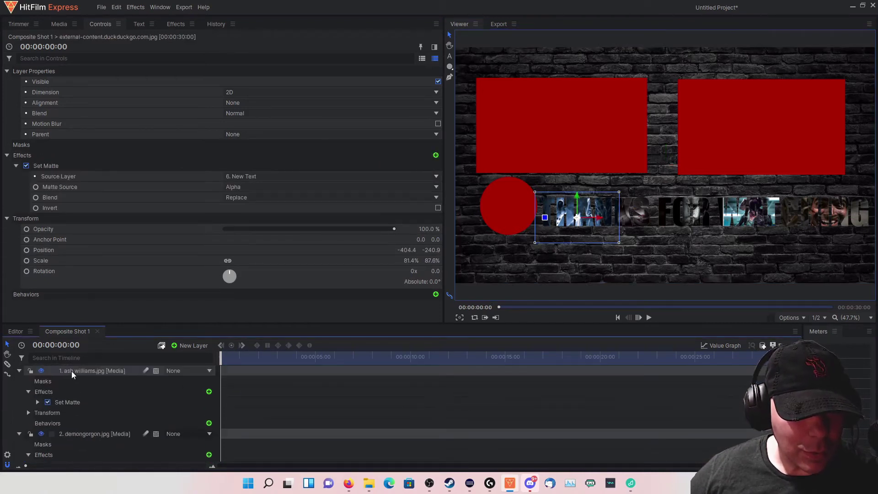
left_click(20, 370)
left_click(20, 380)
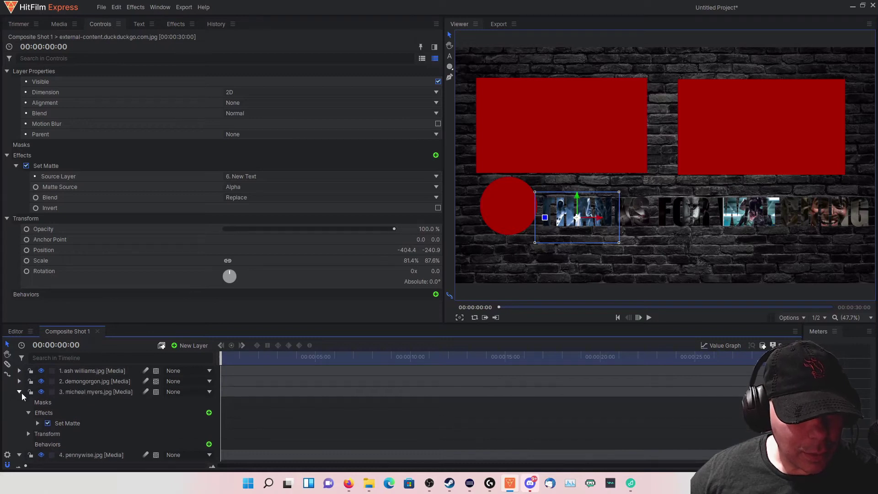
left_click(19, 391)
left_click(20, 402)
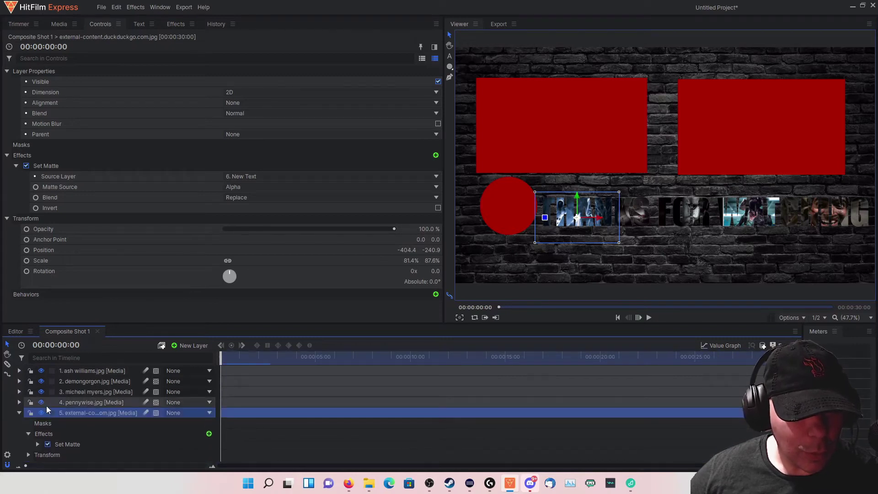
left_click(20, 412)
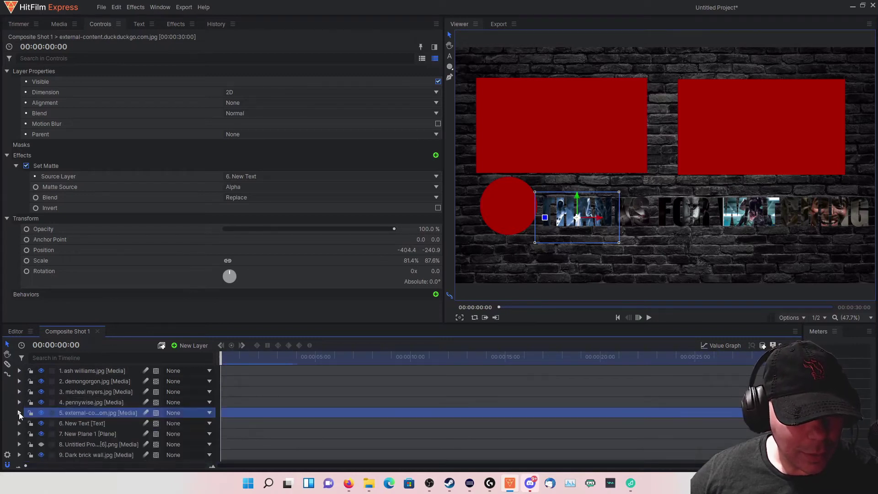
Convert the New Text layer to a 3D plane and add a camera to the composite shot
left_click(70, 422)
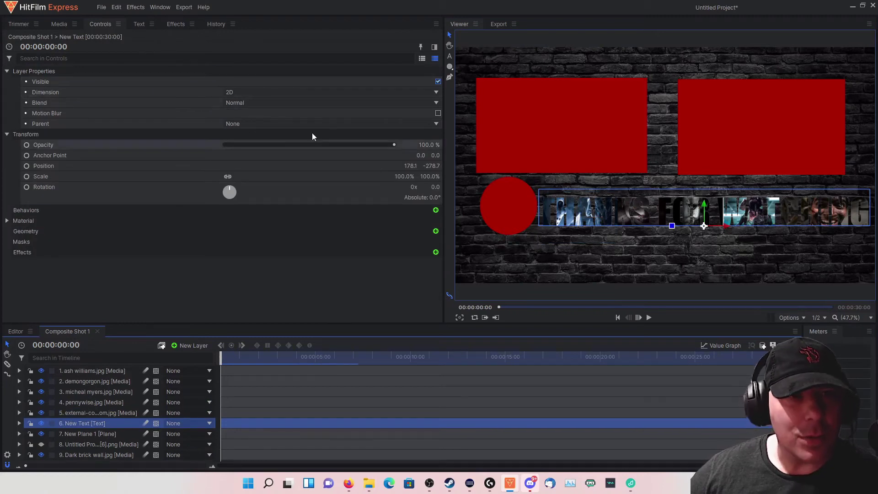
left_click(176, 24)
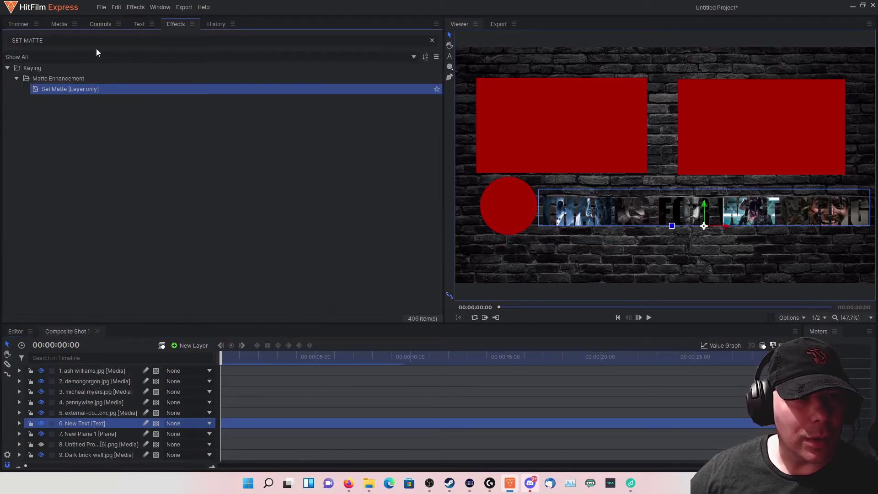
left_click(157, 423)
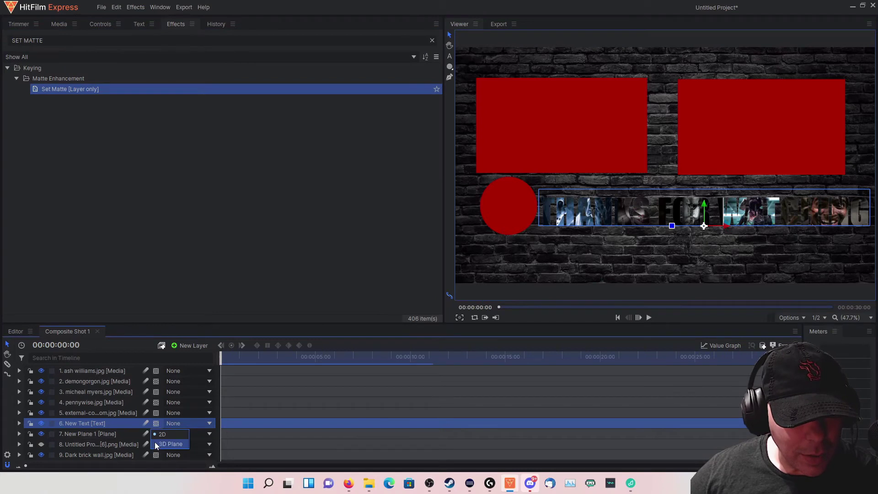
left_click(165, 444)
left_click(486, 273)
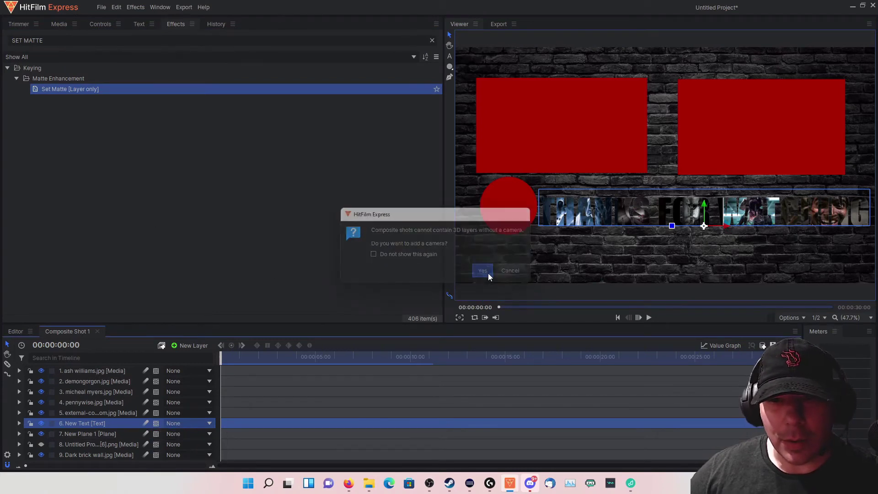
Apply the 3D Extrusion effect to the New Text layer and set its depth to 30
left_click(145, 43)
type("EXT")
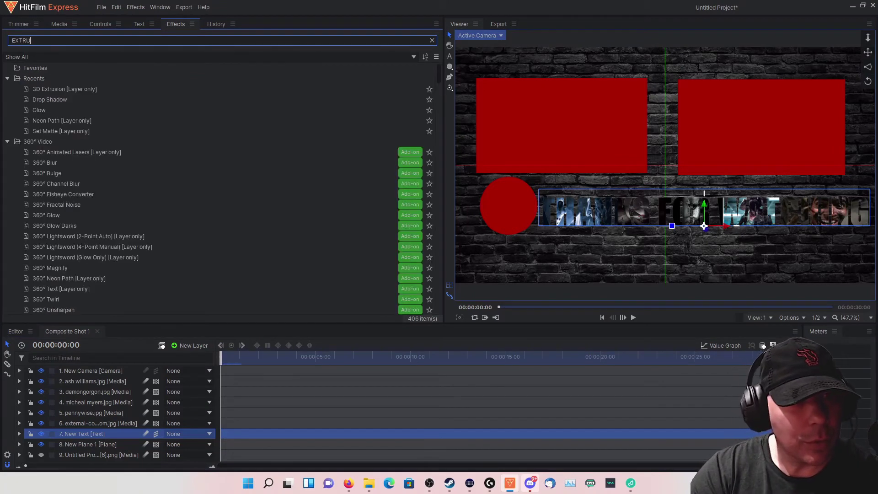
type("RU")
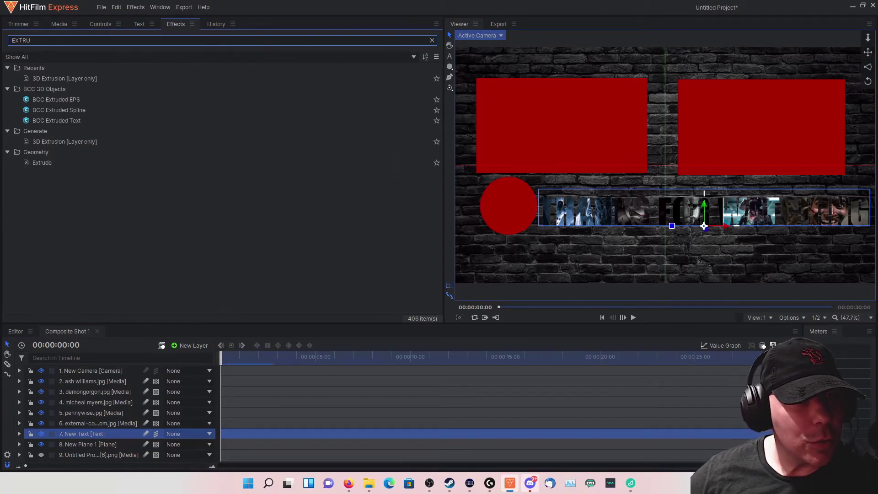
left_click(69, 79)
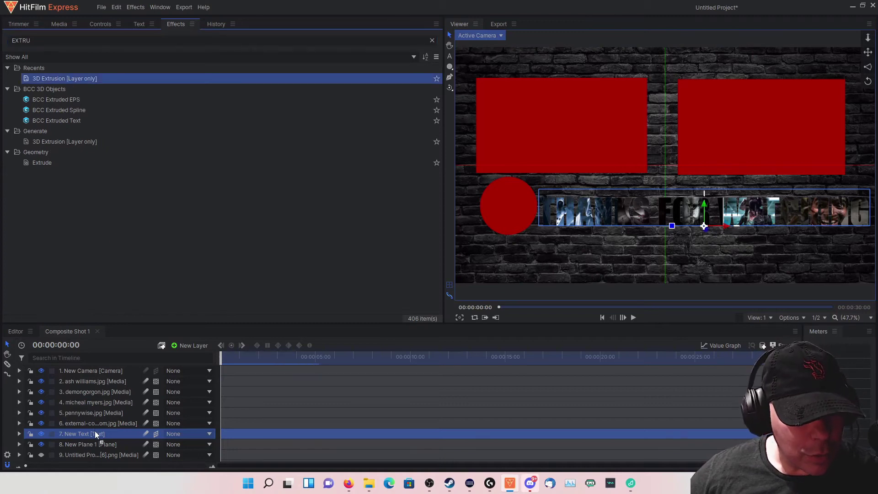
left_click_drag(96, 433, 95, 432)
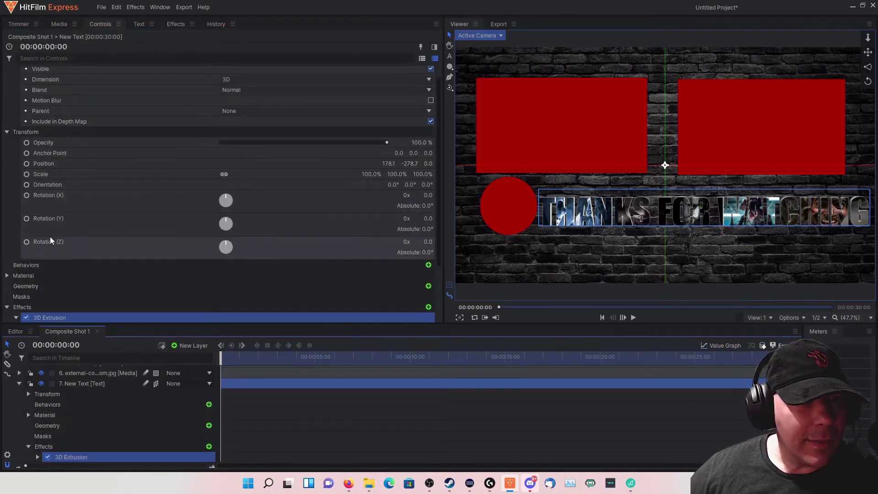
scroll(21, 286, "down", 3)
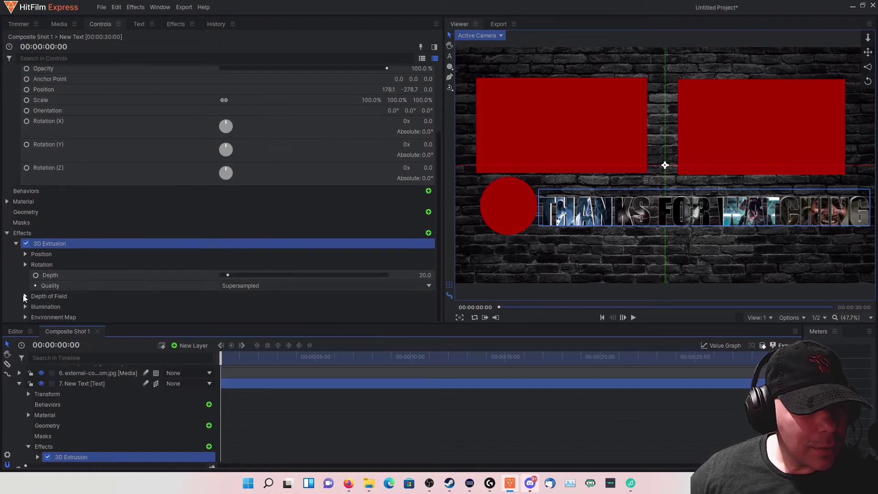
left_click_drag(227, 275, 229, 275)
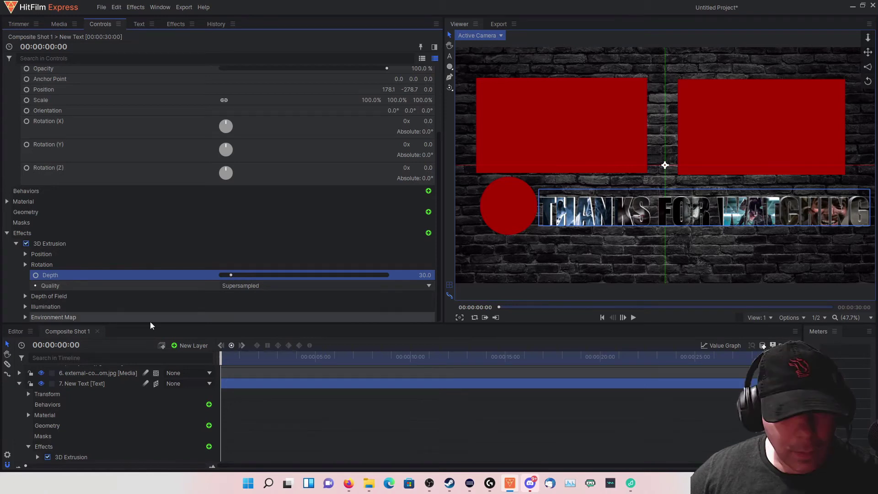